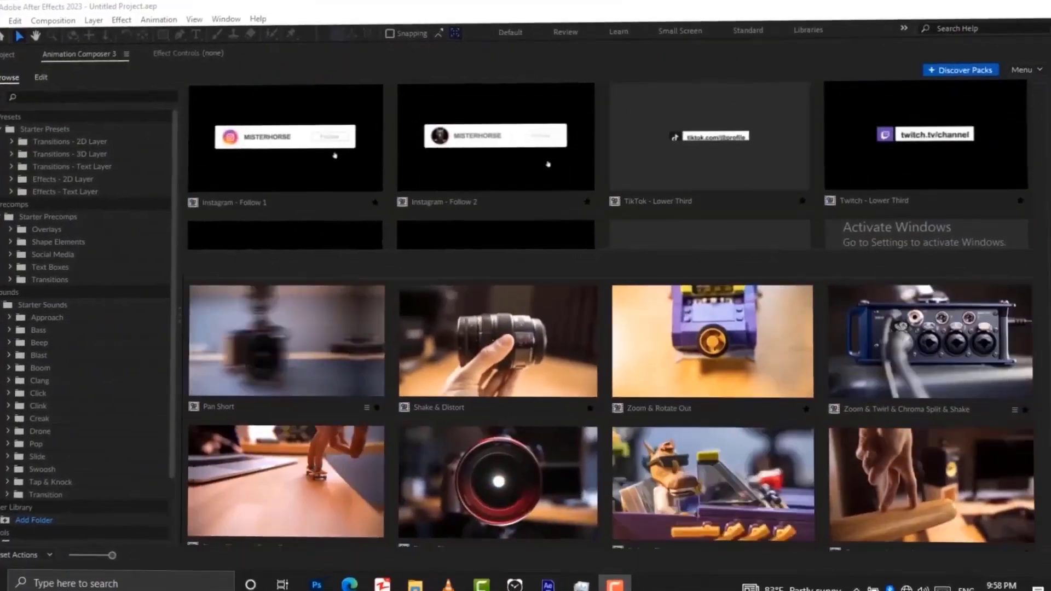
{"action": "scroll", "coordinate": [608, 329], "scroll_direction": "up", "scroll_amount": 2}
{"action": "scroll", "coordinate": [608, 329], "scroll_direction": "up", "scroll_amount": 2}
{"action": "scroll", "coordinate": [607, 329], "scroll_direction": "up", "scroll_amount": 3}
{"action": "scroll", "coordinate": [608, 328], "scroll_direction": "up", "scroll_amount": 4}
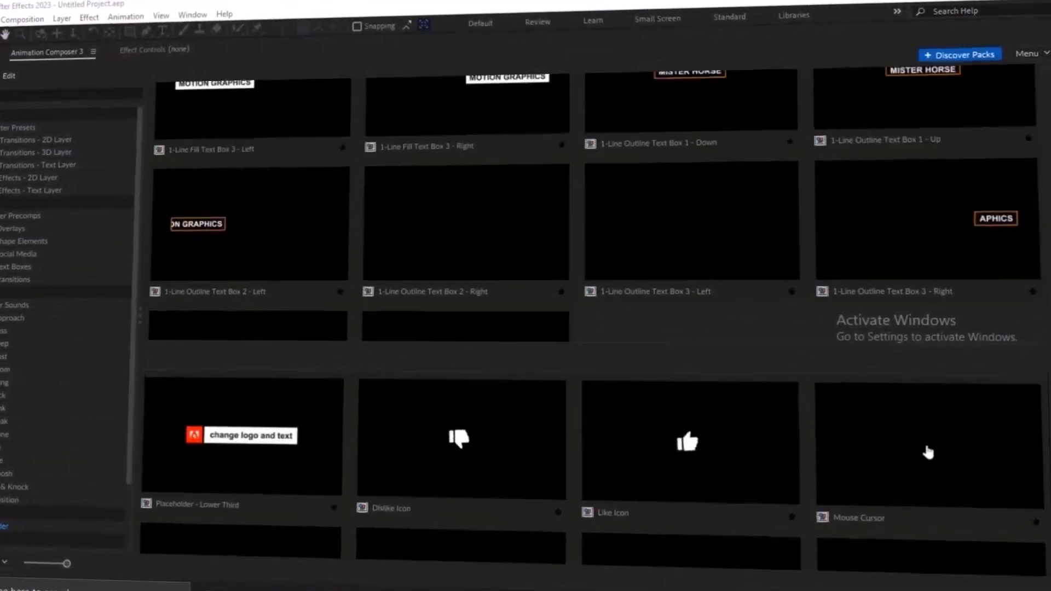
{"action": "scroll", "coordinate": [927, 453], "scroll_direction": "up", "scroll_amount": 2}
{"action": "scroll", "coordinate": [927, 452], "scroll_direction": "up", "scroll_amount": 2}
{"action": "scroll", "coordinate": [926, 452], "scroll_direction": "up", "scroll_amount": 2}
{"action": "scroll", "coordinate": [927, 453], "scroll_direction": "up", "scroll_amount": 2}
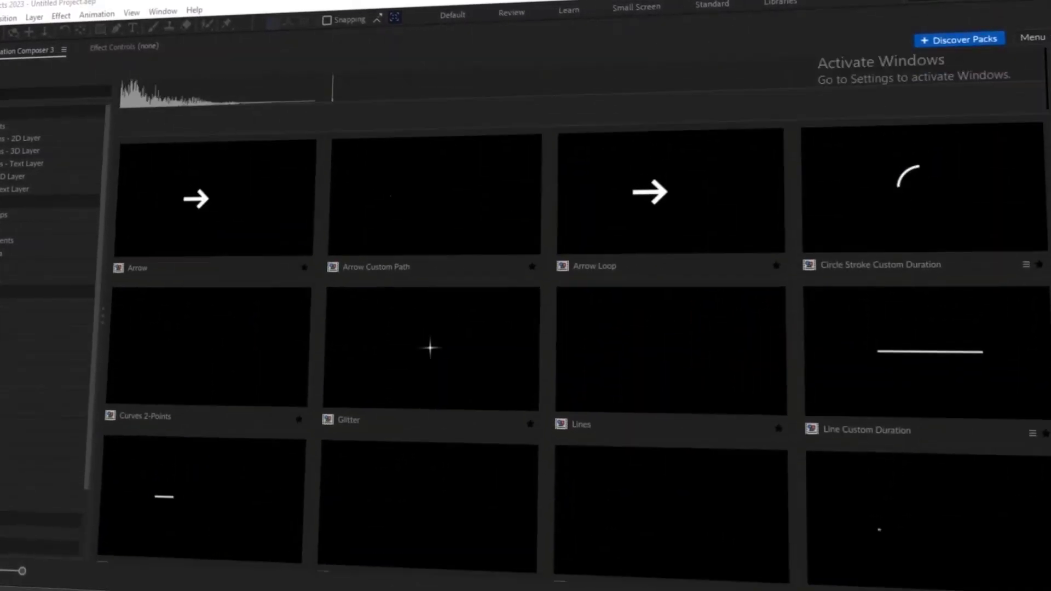
{"action": "scroll", "coordinate": [525, 329], "scroll_direction": "up", "scroll_amount": 2}
{"action": "scroll", "coordinate": [525, 328], "scroll_direction": "up", "scroll_amount": 2}
{"action": "scroll", "coordinate": [526, 328], "scroll_direction": "up", "scroll_amount": 2}
{"action": "scroll", "coordinate": [526, 328], "scroll_direction": "up", "scroll_amount": 2}
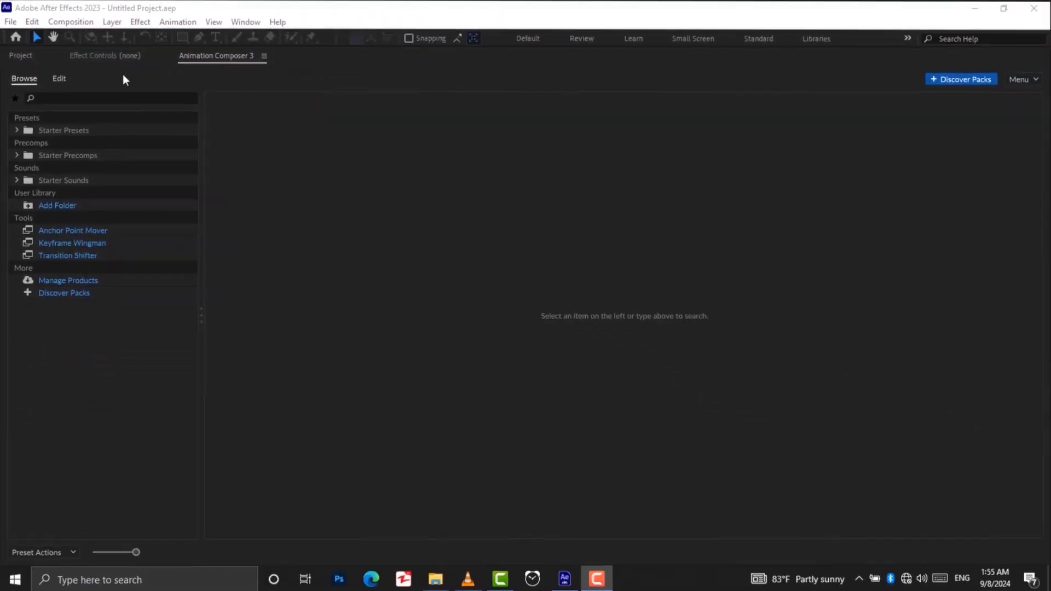
- Expand the Starter Presets folder in the Animation Composer 3 sidebar
{"action": "left_click", "coordinate": [16, 130]}
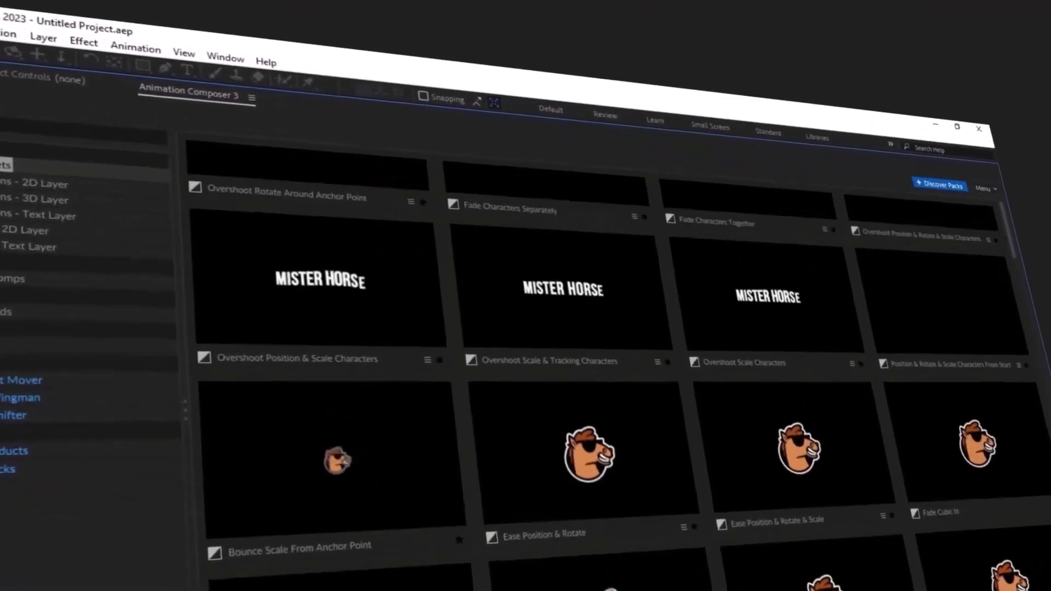
{"action": "scroll", "coordinate": [575, 369], "scroll_direction": "down", "scroll_amount": 3}
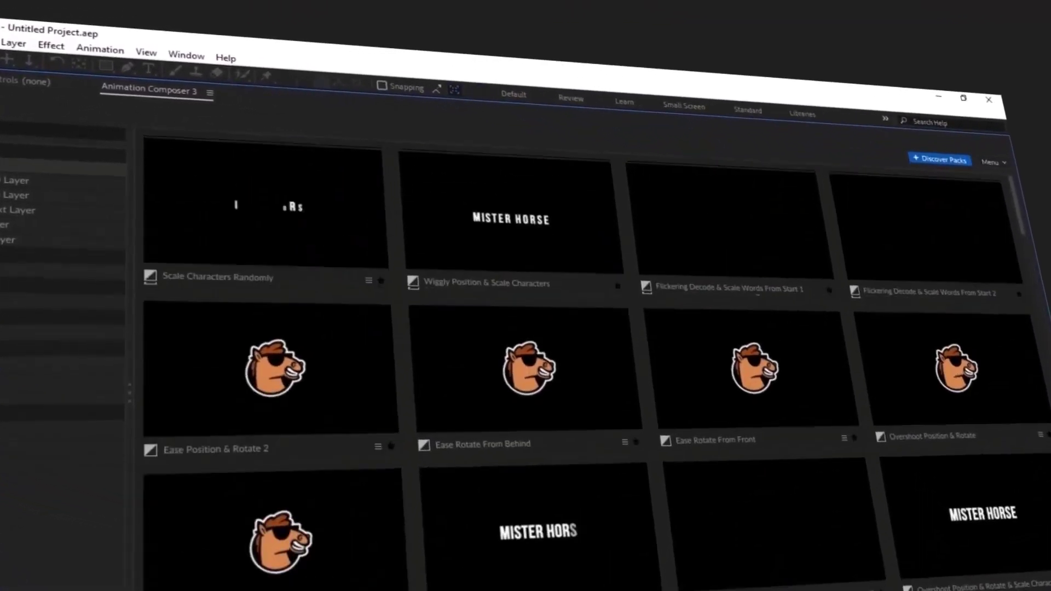
{"action": "scroll", "coordinate": [574, 370], "scroll_direction": "down", "scroll_amount": 3}
{"action": "scroll", "coordinate": [575, 369], "scroll_direction": "down", "scroll_amount": 3}
{"action": "scroll", "coordinate": [574, 370], "scroll_direction": "down", "scroll_amount": 3}
{"action": "scroll", "coordinate": [576, 370], "scroll_direction": "up", "scroll_amount": 5}
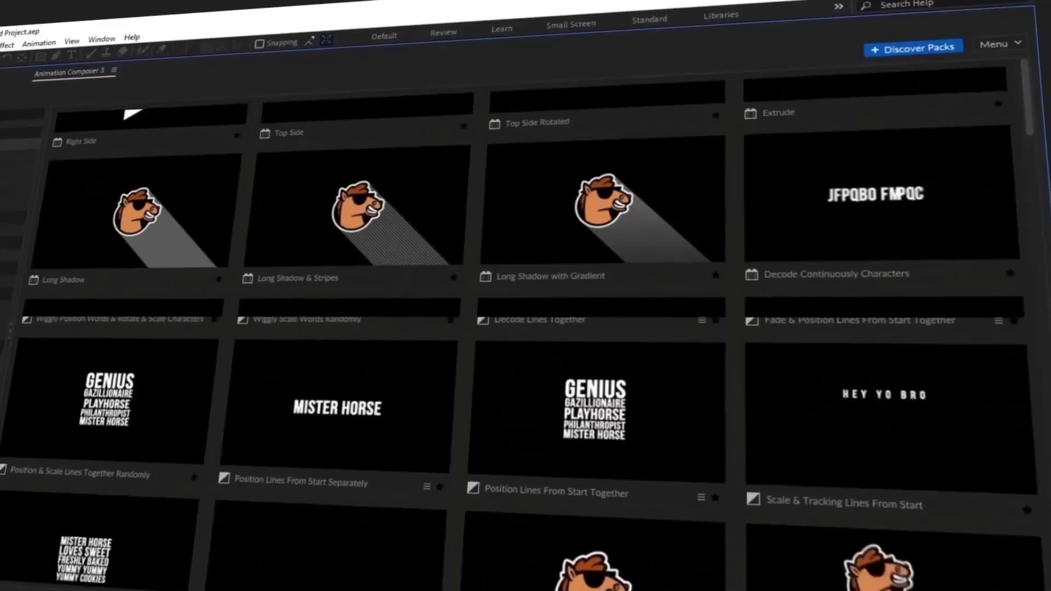
{"action": "scroll", "coordinate": [576, 370], "scroll_direction": "up", "scroll_amount": 3}
{"action": "scroll", "coordinate": [575, 370], "scroll_direction": "up", "scroll_amount": 3}
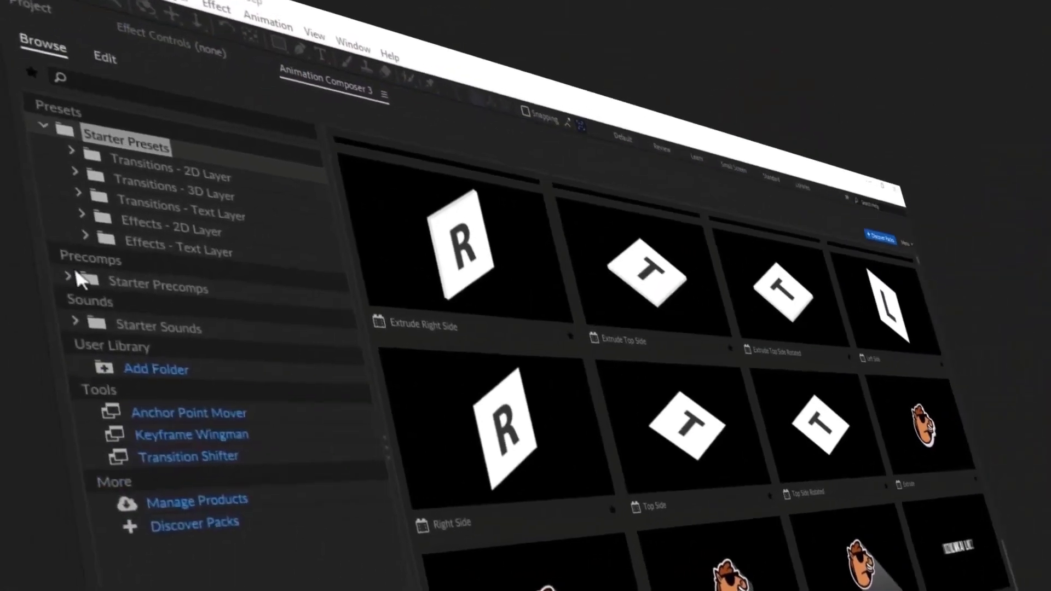
- Select Starter Precomps to show its transition, lower-third and text box thumbnails
{"action": "left_click", "coordinate": [123, 283]}
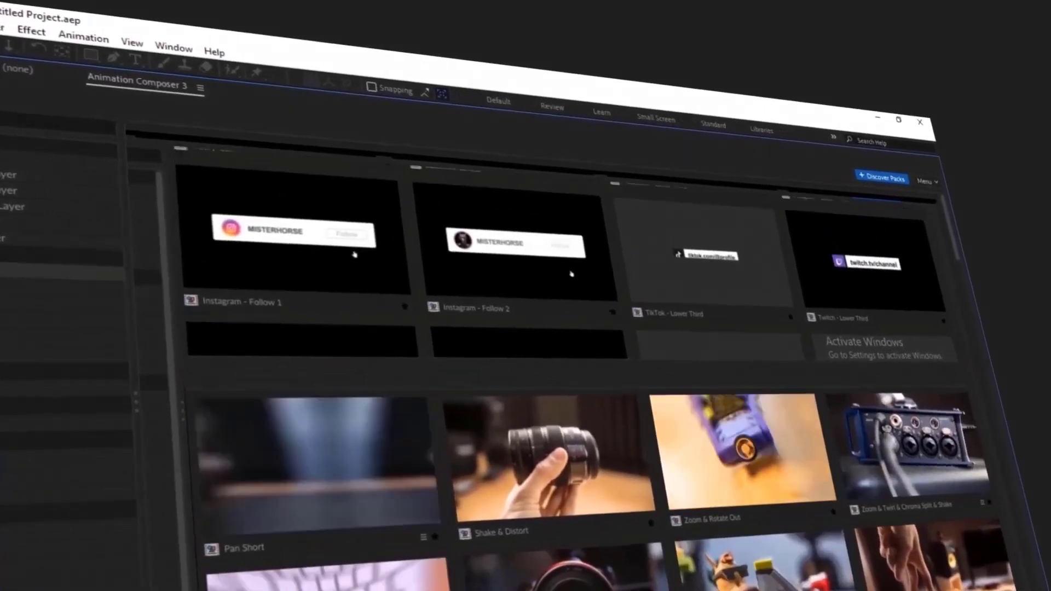
{"action": "scroll", "coordinate": [534, 369], "scroll_direction": "up", "scroll_amount": 3}
{"action": "scroll", "coordinate": [533, 370], "scroll_direction": "up", "scroll_amount": 3}
{"action": "scroll", "coordinate": [534, 370], "scroll_direction": "up", "scroll_amount": 2}
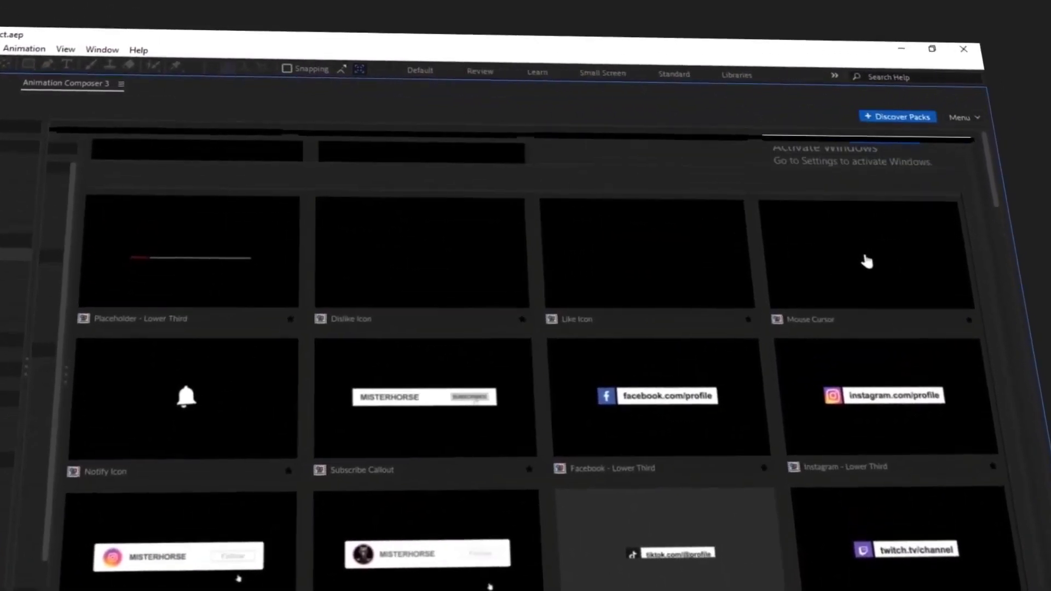
{"action": "scroll", "coordinate": [534, 370], "scroll_direction": "up", "scroll_amount": 3}
{"action": "scroll", "coordinate": [534, 369], "scroll_direction": "up", "scroll_amount": 3}
{"action": "scroll", "coordinate": [535, 370], "scroll_direction": "up", "scroll_amount": 3}
{"action": "scroll", "coordinate": [534, 369], "scroll_direction": "up", "scroll_amount": 2}
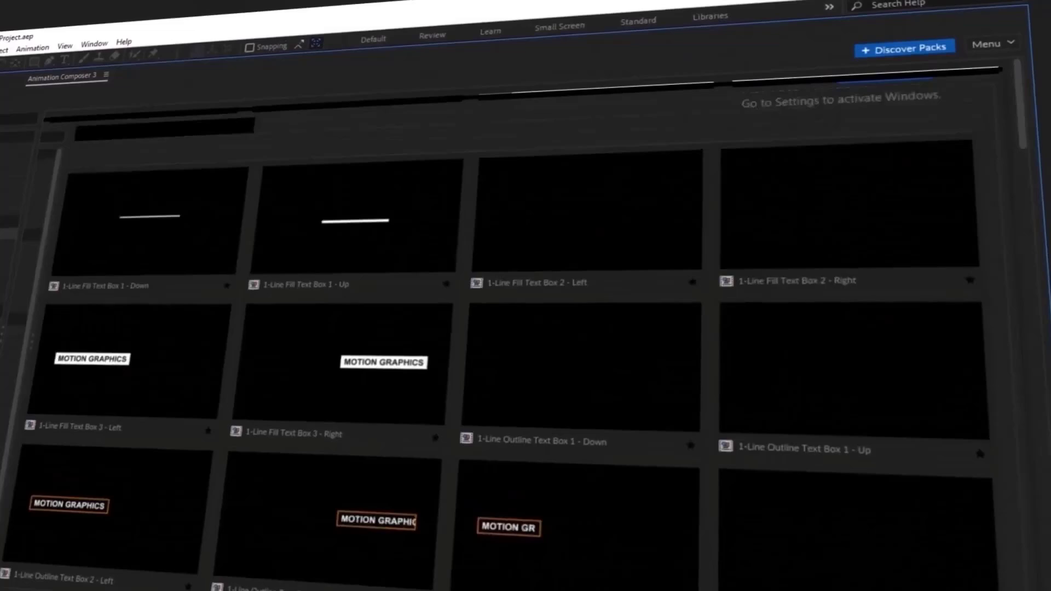
{"action": "scroll", "coordinate": [534, 370], "scroll_direction": "up", "scroll_amount": 3}
{"action": "scroll", "coordinate": [534, 369], "scroll_direction": "up", "scroll_amount": 3}
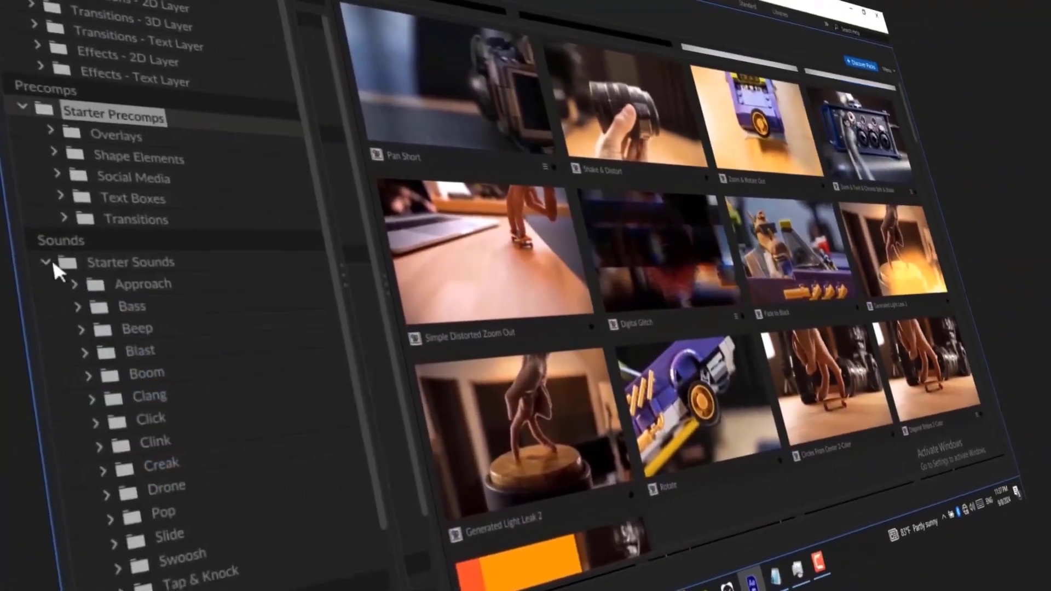
- Select Starter Sounds to list its sound effect waveform files
{"action": "left_click", "coordinate": [82, 272]}
{"action": "scroll", "coordinate": [574, 329], "scroll_direction": "up", "scroll_amount": 2}
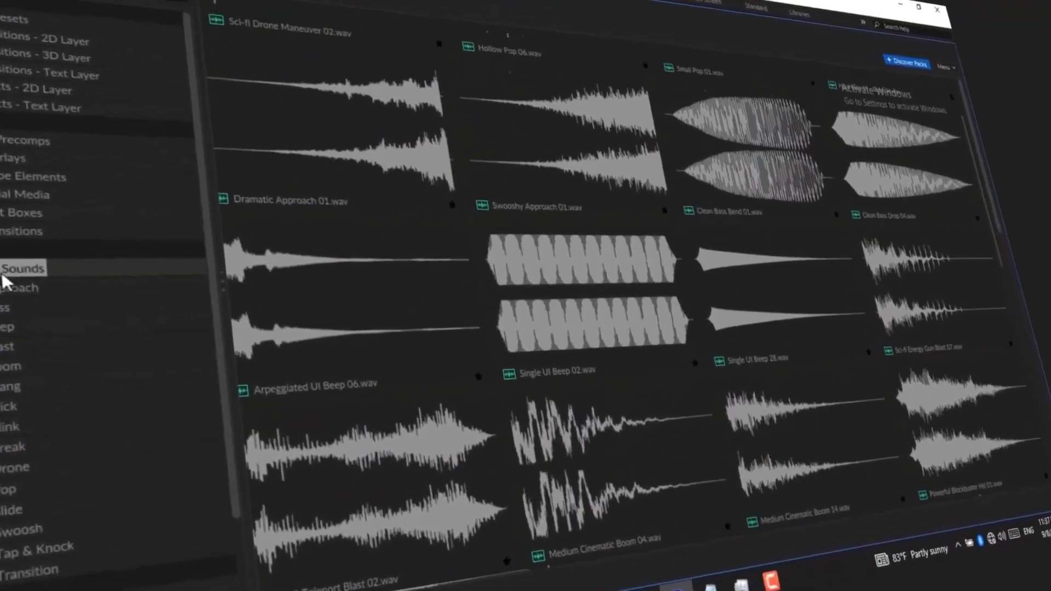
{"action": "scroll", "coordinate": [575, 329], "scroll_direction": "up", "scroll_amount": 1}
{"action": "scroll", "coordinate": [574, 328], "scroll_direction": "up", "scroll_amount": 2}
{"action": "scroll", "coordinate": [534, 328], "scroll_direction": "up", "scroll_amount": 2}
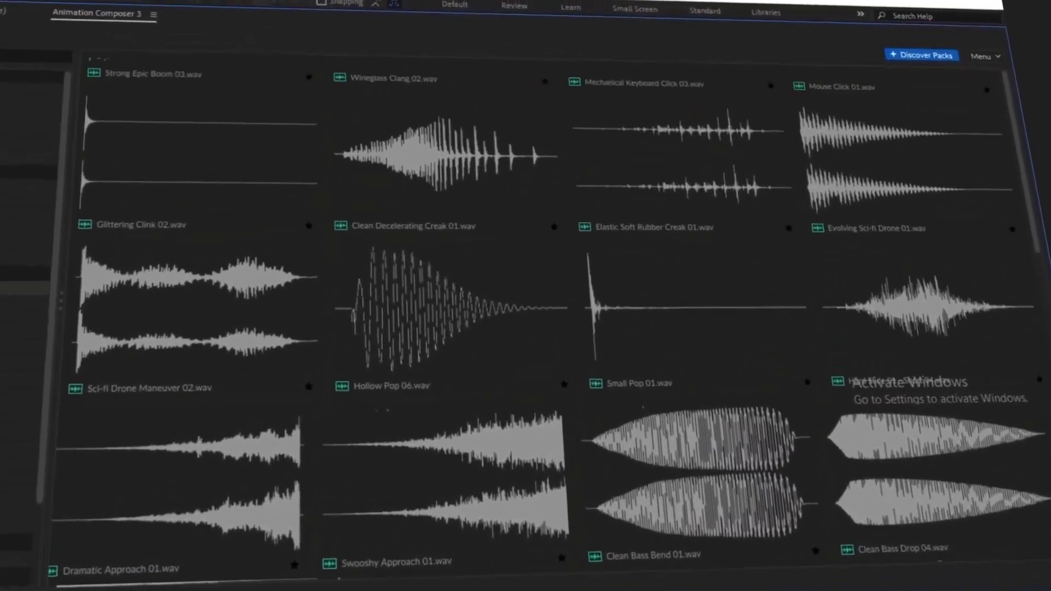
{"action": "scroll", "coordinate": [533, 328], "scroll_direction": "up", "scroll_amount": 2}
{"action": "scroll", "coordinate": [534, 328], "scroll_direction": "up", "scroll_amount": 2}
{"action": "scroll", "coordinate": [534, 328], "scroll_direction": "up", "scroll_amount": 1}
{"action": "scroll", "coordinate": [534, 329], "scroll_direction": "up", "scroll_amount": 2}
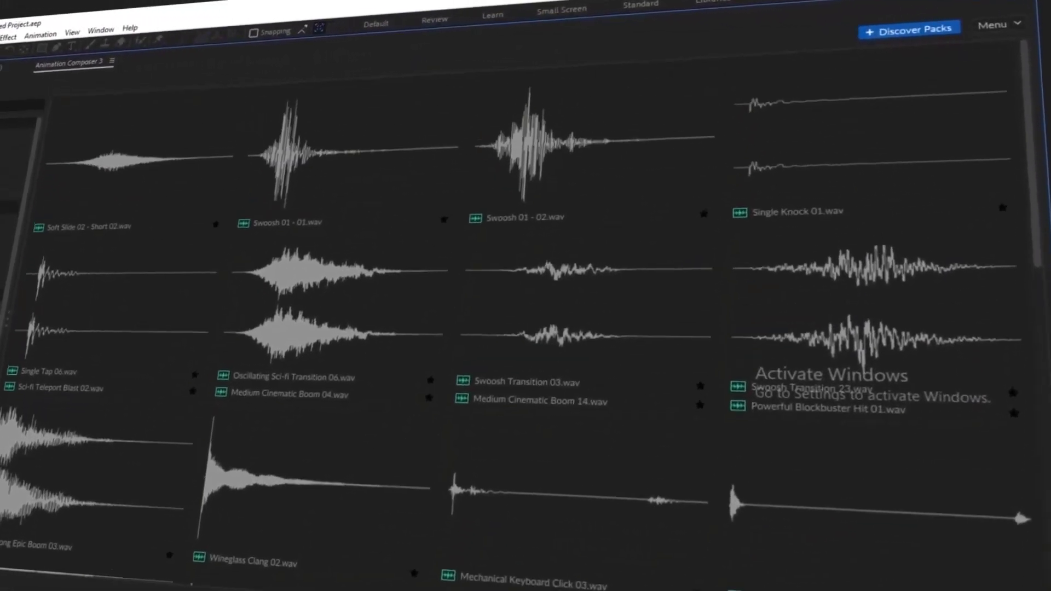
{"action": "scroll", "coordinate": [535, 329], "scroll_direction": "up", "scroll_amount": 2}
{"action": "scroll", "coordinate": [533, 328], "scroll_direction": "up", "scroll_amount": 1}
{"action": "scroll", "coordinate": [535, 328], "scroll_direction": "up", "scroll_amount": 1}
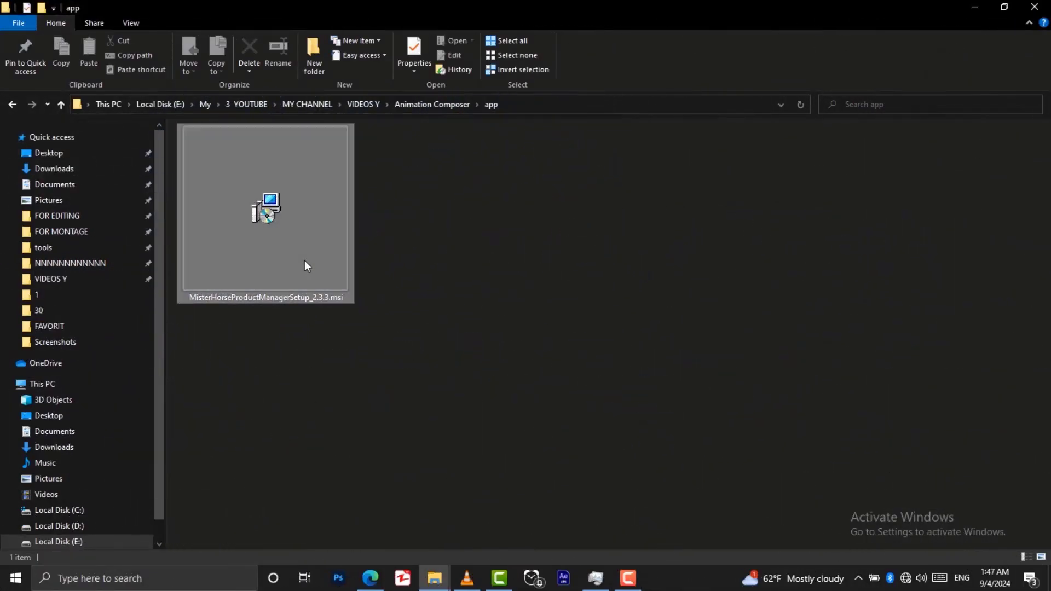
- Launch the Product Manager .msi installer and advance its setup wizard
{"action": "right_click", "coordinate": [305, 261]}
{"action": "left_click", "coordinate": [324, 260]}
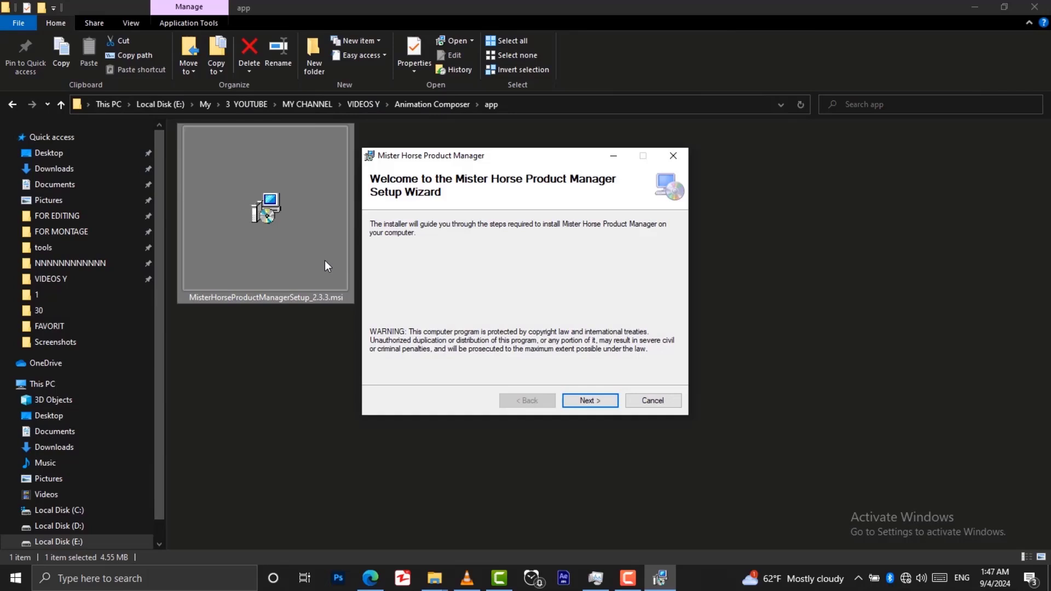
{"action": "left_click", "coordinate": [586, 399]}
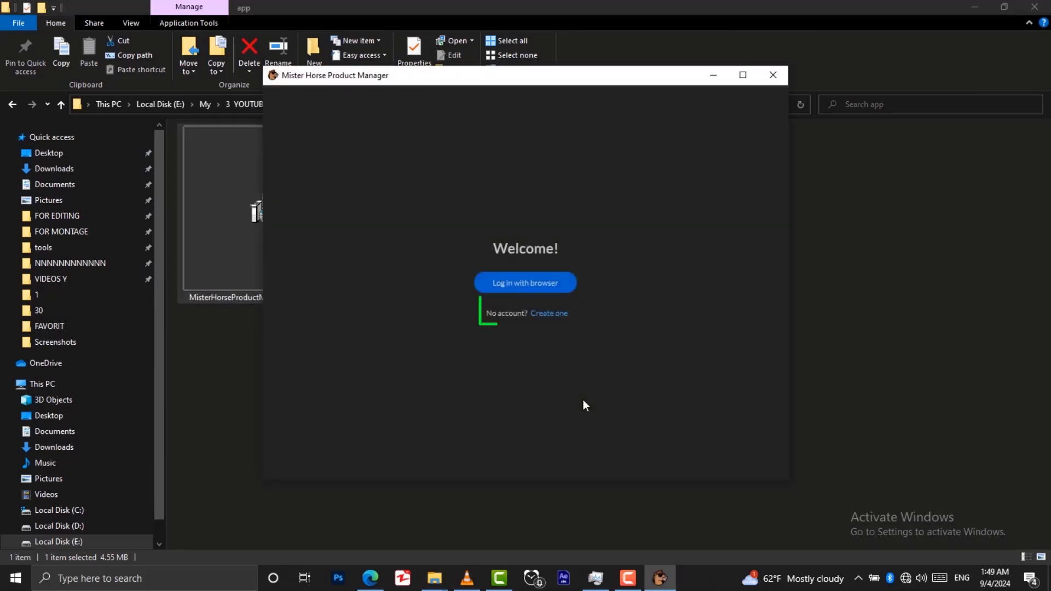
- Create a Mister Horse account, confirm it from the Gmail email, and choose the Free plan
{"action": "left_click", "coordinate": [559, 314]}
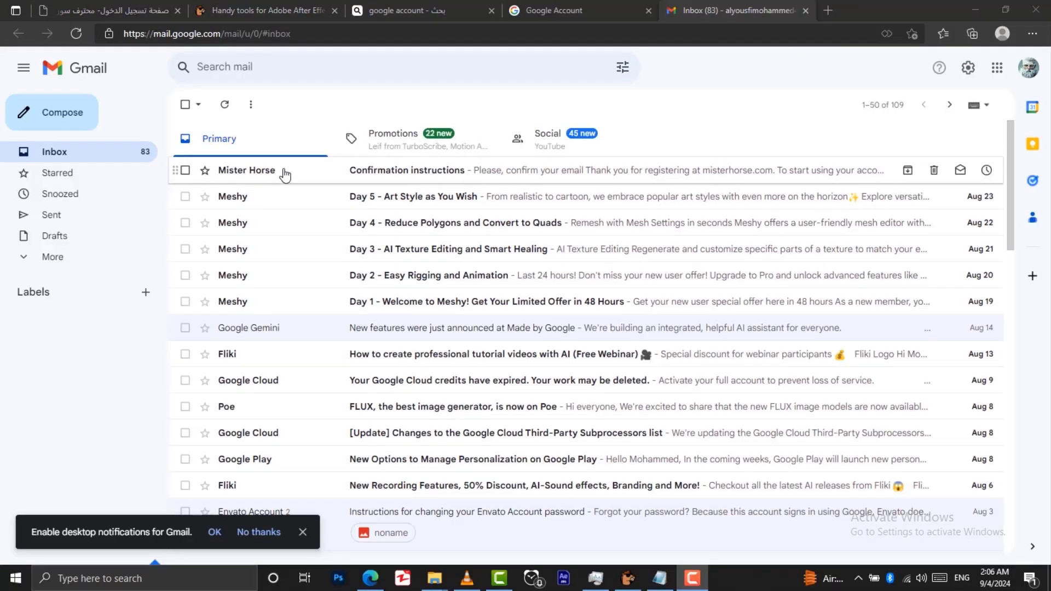
{"action": "left_click", "coordinate": [284, 175]}
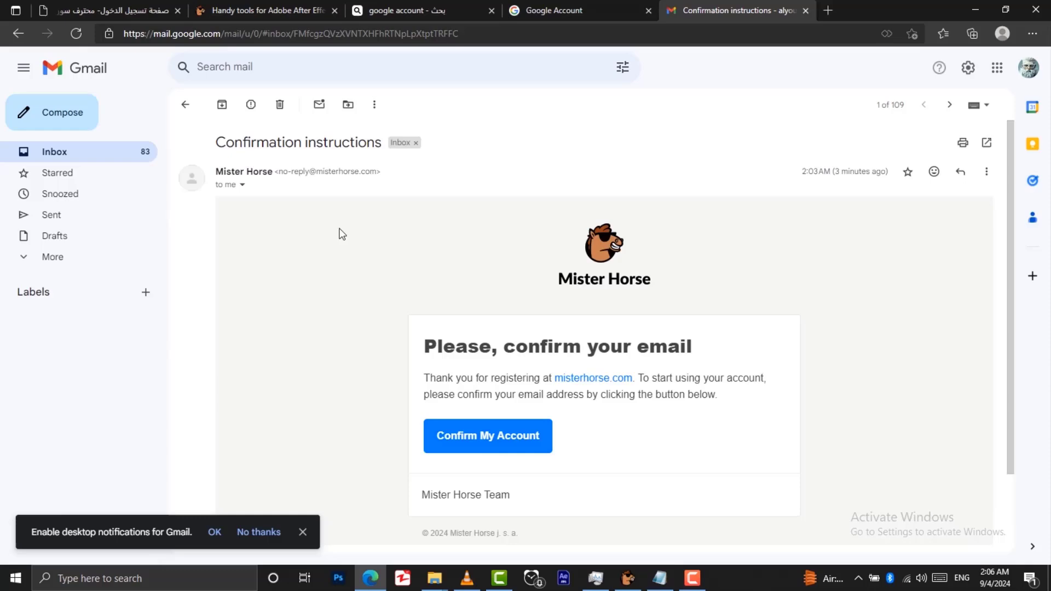
{"action": "left_click", "coordinate": [490, 439]}
{"action": "scroll", "coordinate": [491, 444], "scroll_direction": "down", "scroll_amount": 2}
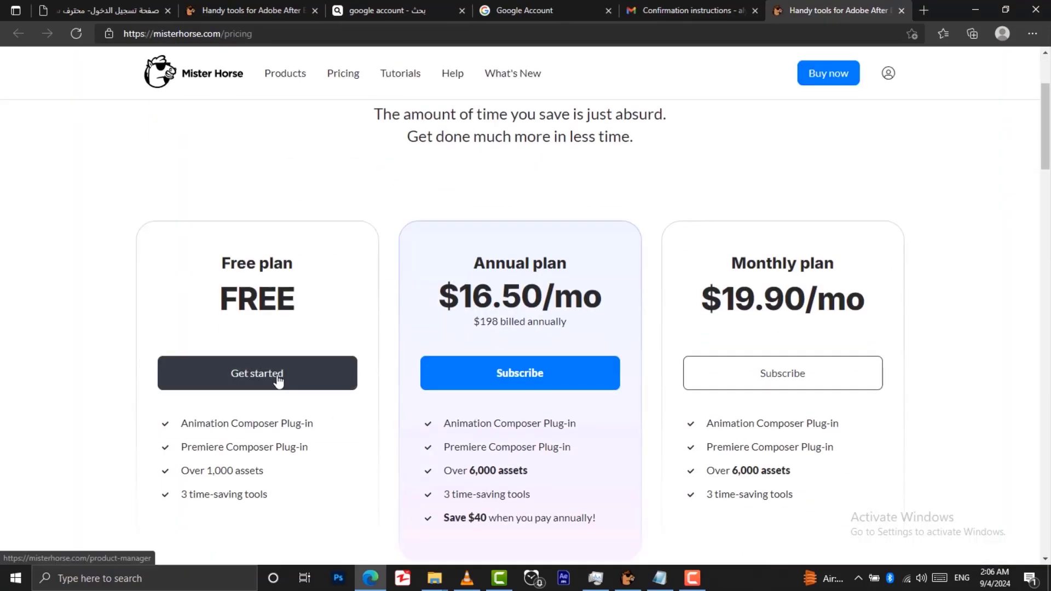
{"action": "left_click", "coordinate": [290, 376]}
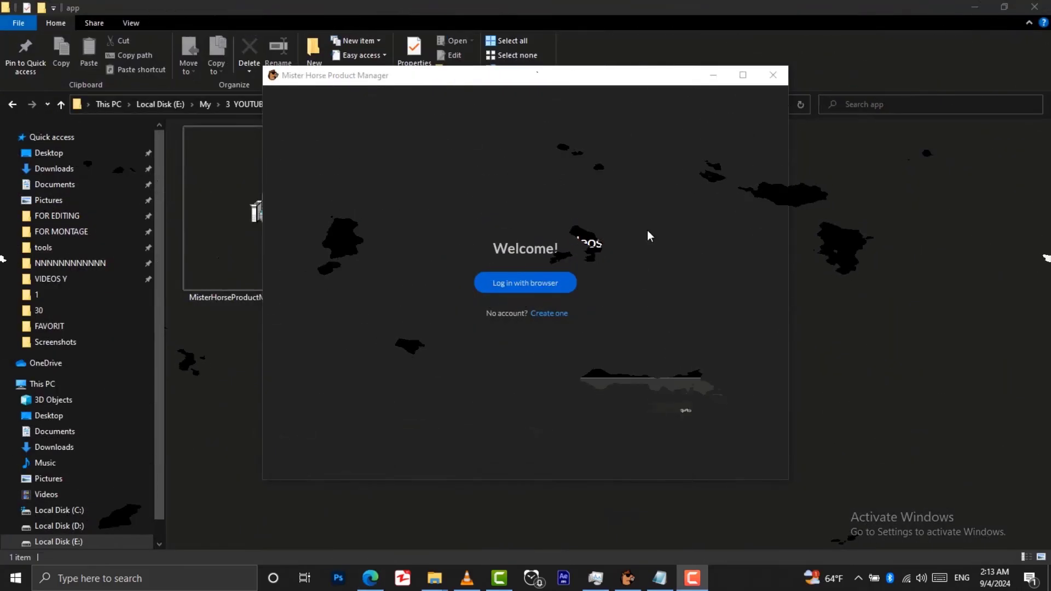
- Log in through the browser and allow it to hand the session back to Product Manager
{"action": "left_click", "coordinate": [543, 291]}
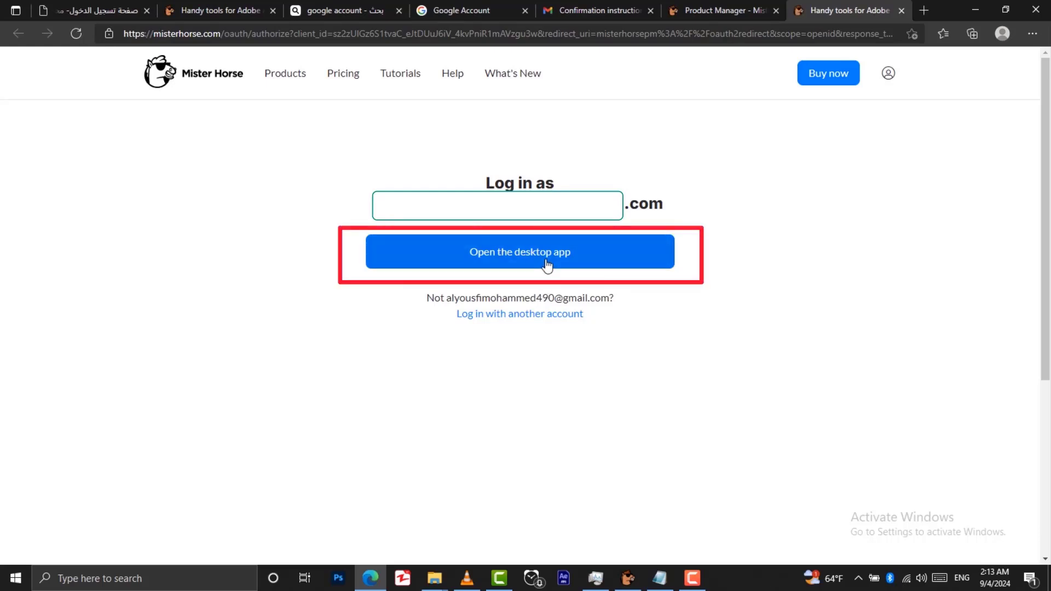
{"action": "left_click", "coordinate": [548, 258]}
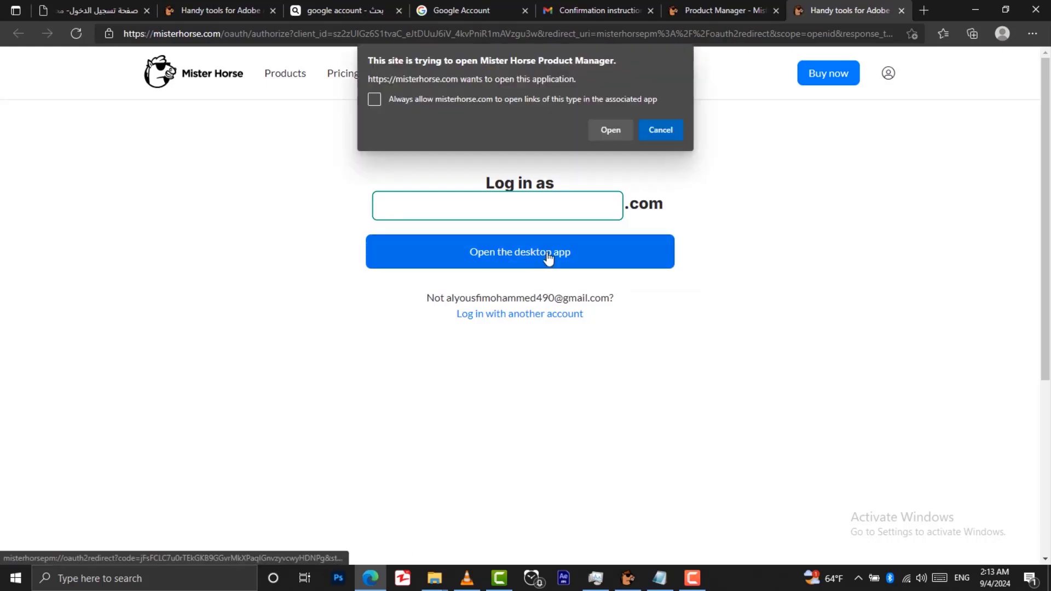
{"action": "left_click", "coordinate": [612, 131]}
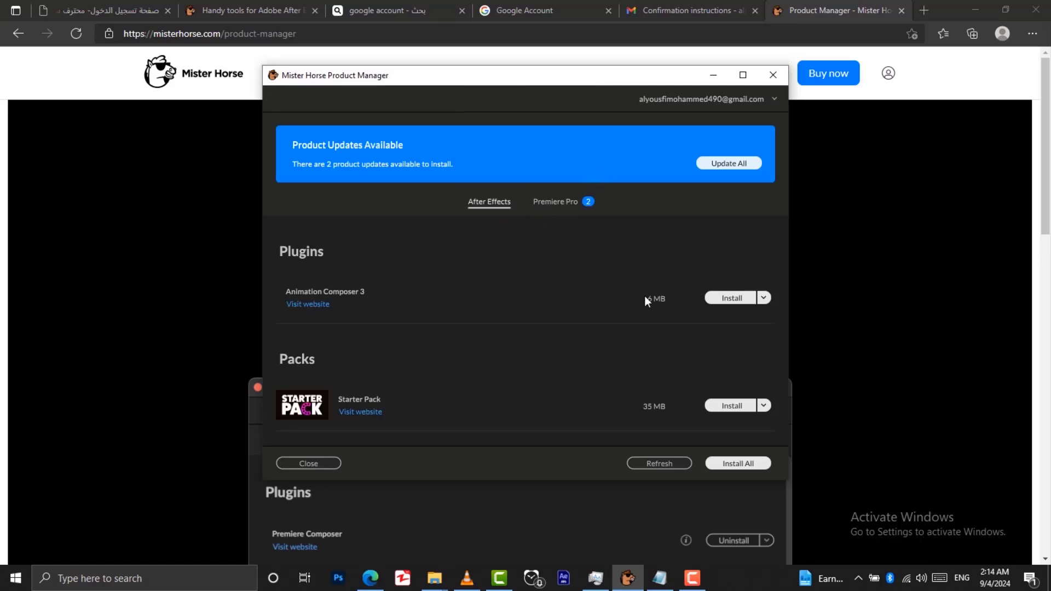
- Install All on the After Effects tab: Animation Composer 3 and the Starter Pack
{"action": "left_click", "coordinate": [722, 301]}
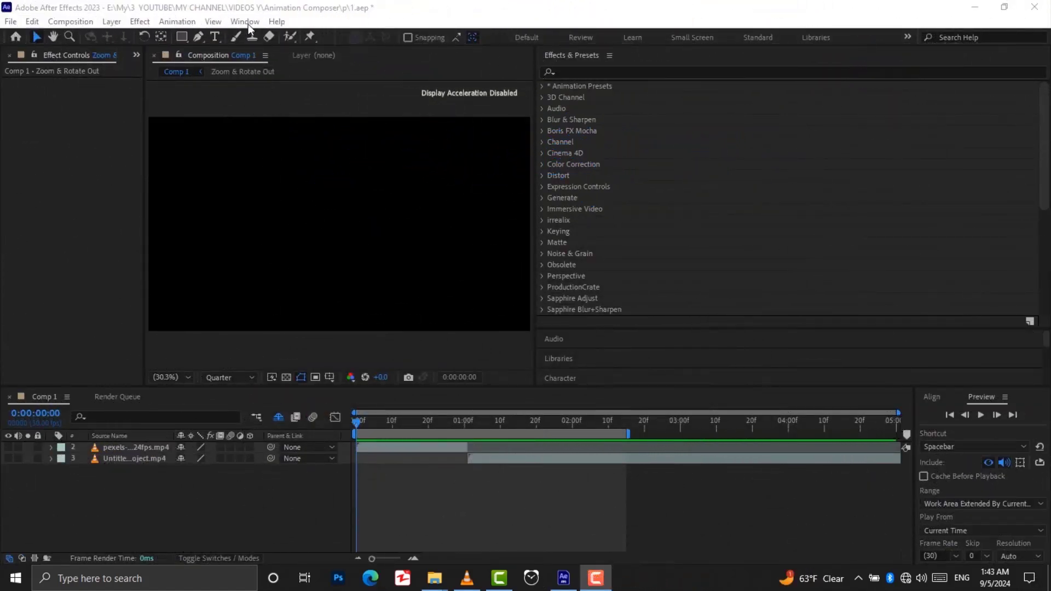
- Open Window > Animation Composer 3 and expand Starter Presets, Starter Precomps and Starter Sounds
{"action": "left_click", "coordinate": [246, 22]}
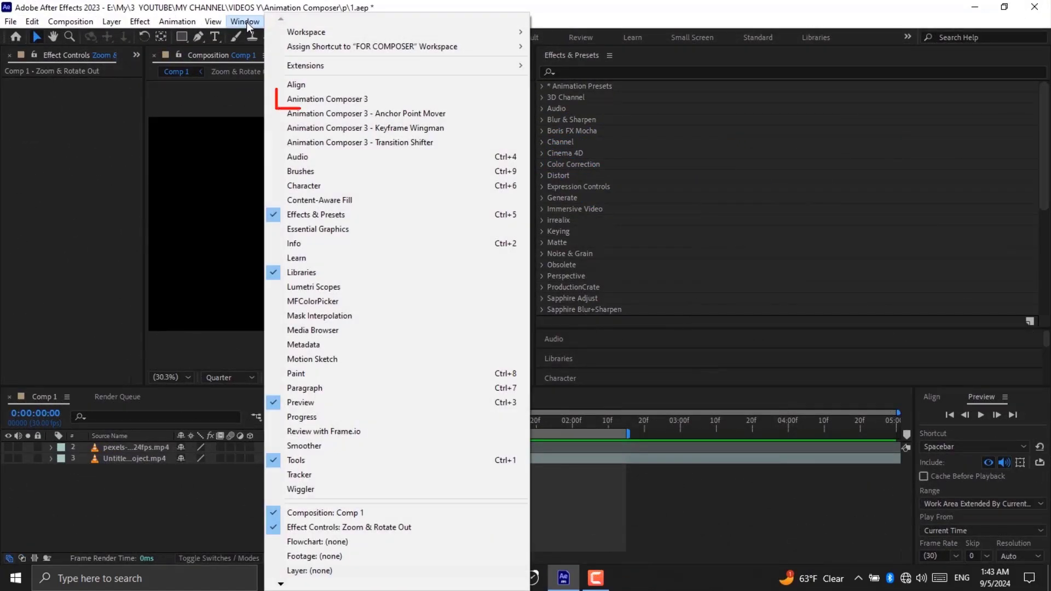
{"action": "left_click", "coordinate": [382, 99]}
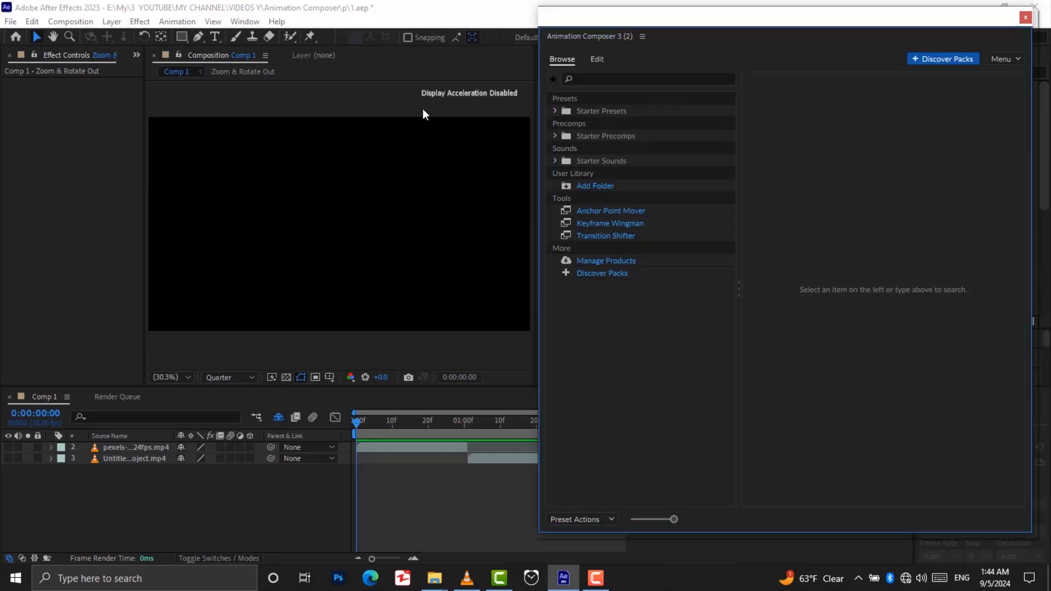
{"action": "left_click", "coordinate": [555, 110]}
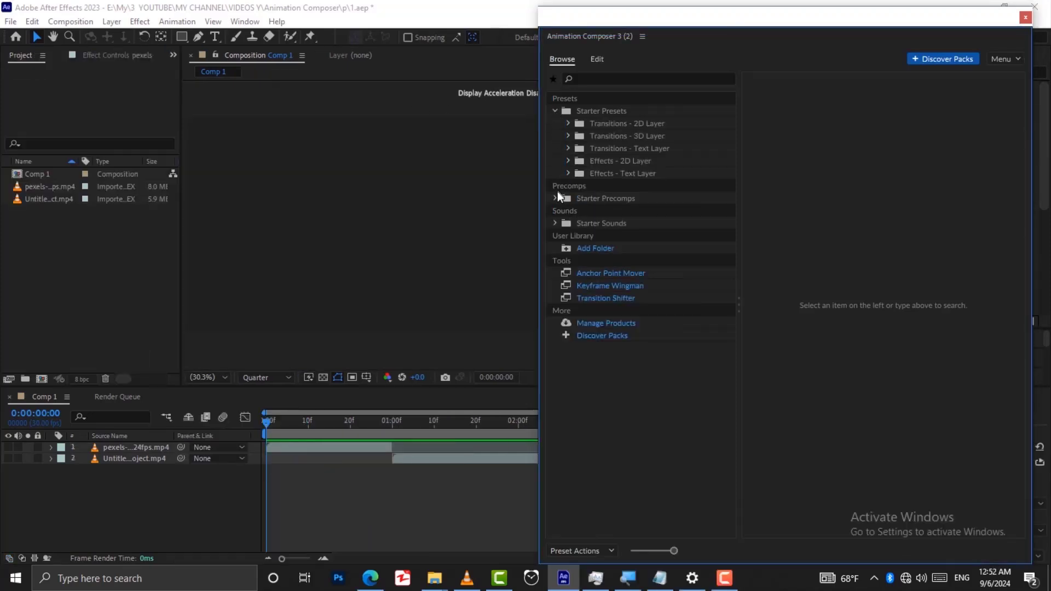
{"action": "left_click", "coordinate": [555, 198]}
{"action": "left_click", "coordinate": [555, 286]}
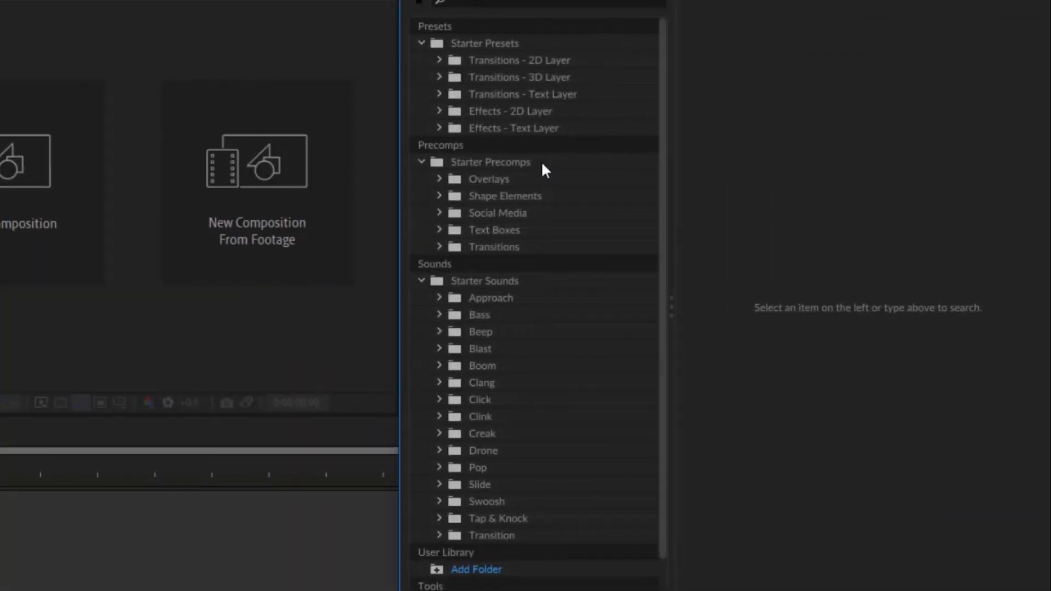
- Select Starter Precomps, then expand and select its Transitions subfolder
{"action": "left_click", "coordinate": [541, 161]}
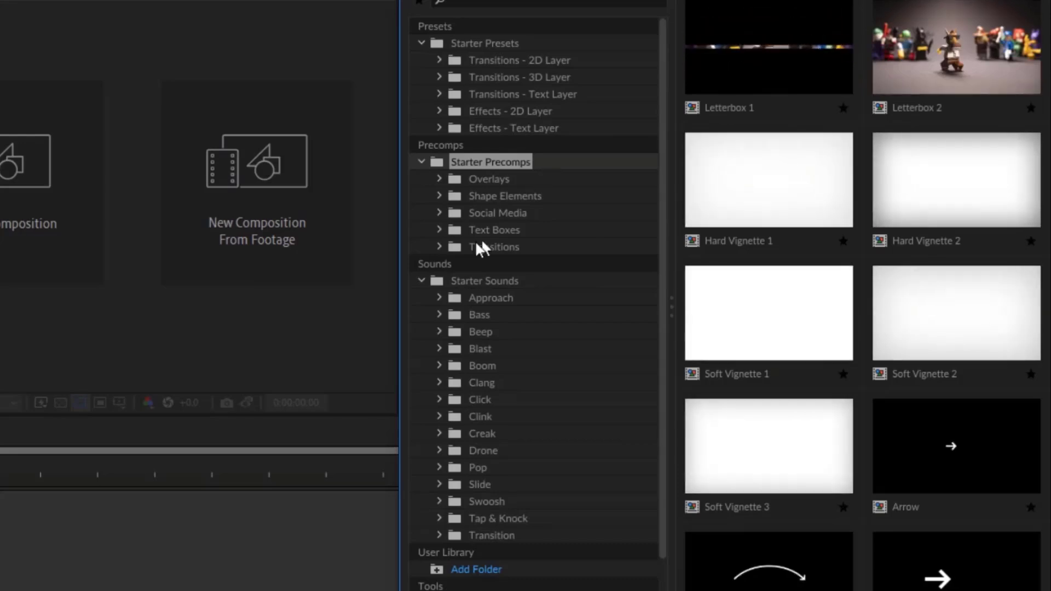
{"action": "left_click", "coordinate": [439, 247]}
{"action": "left_click", "coordinate": [525, 245]}
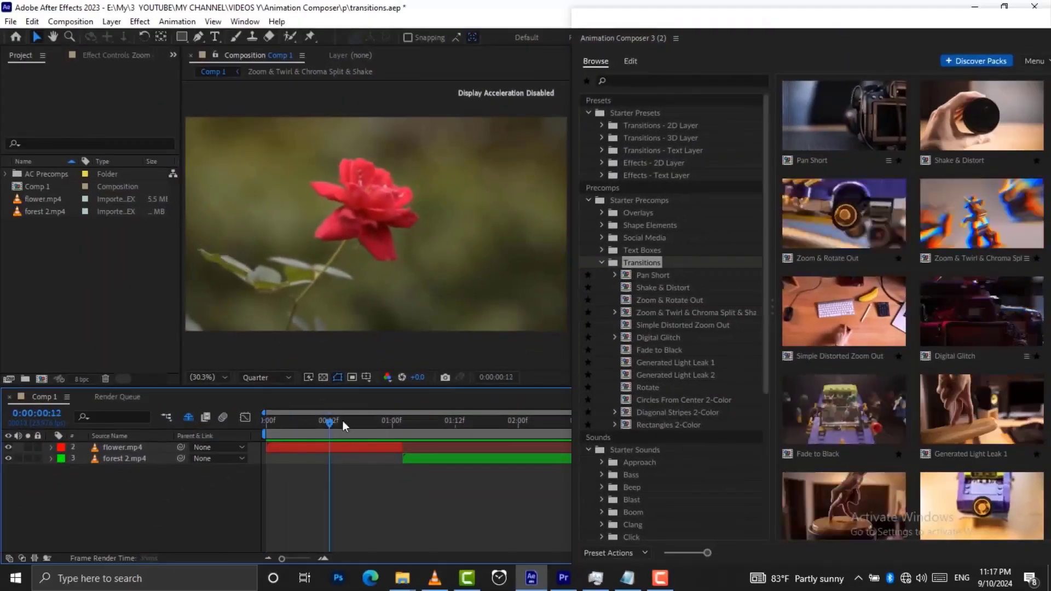
- Move the playhead to the flower-to-forest cut and add the Zoom & Twirl transition there
{"action": "mouse_move", "coordinate": [342, 421]}
{"action": "left_mouse_down"}
{"action": "mouse_move", "coordinate": [472, 426]}
{"action": "mouse_move", "coordinate": [323, 431]}
{"action": "mouse_move", "coordinate": [464, 434]}
{"action": "mouse_move", "coordinate": [406, 437]}
{"action": "left_mouse_up"}
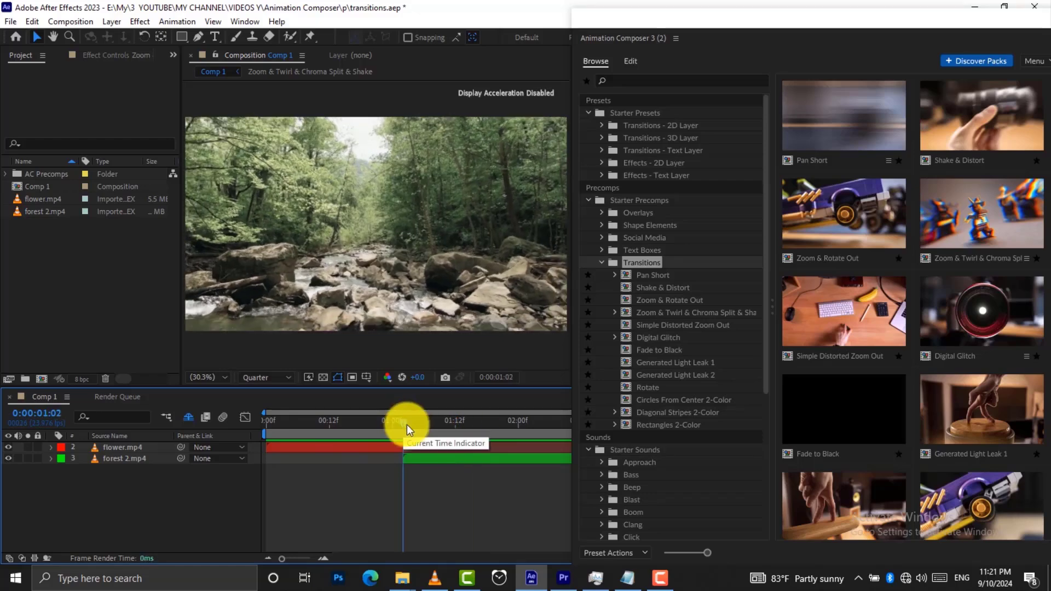
{"action": "left_click", "coordinate": [966, 218]}
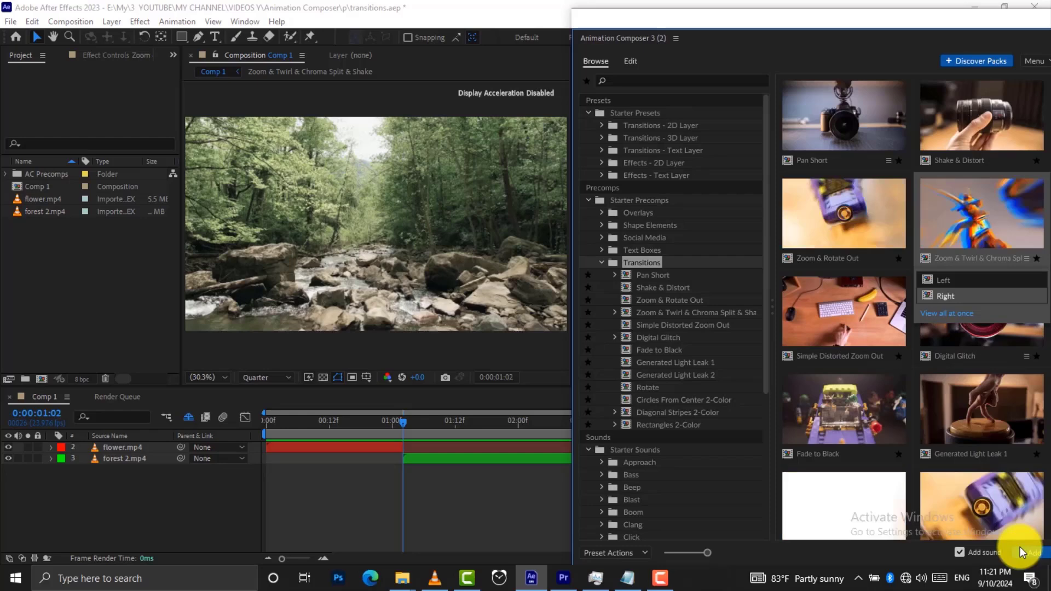
{"action": "left_click", "coordinate": [1022, 555]}
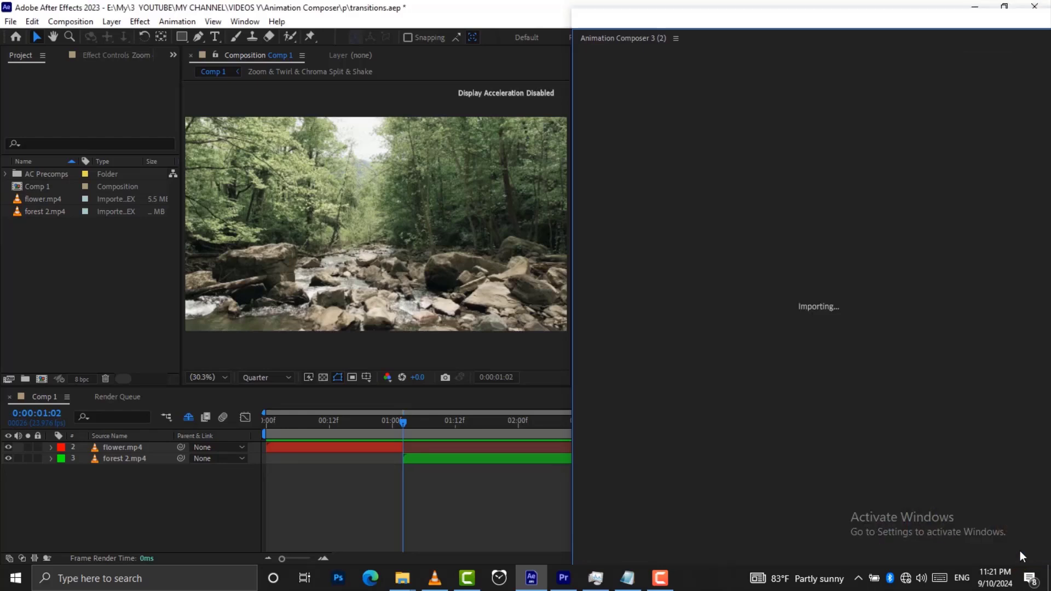
- Preview the Zoom & Twirl transition from the start of the composition
{"action": "left_click", "coordinate": [266, 423]}
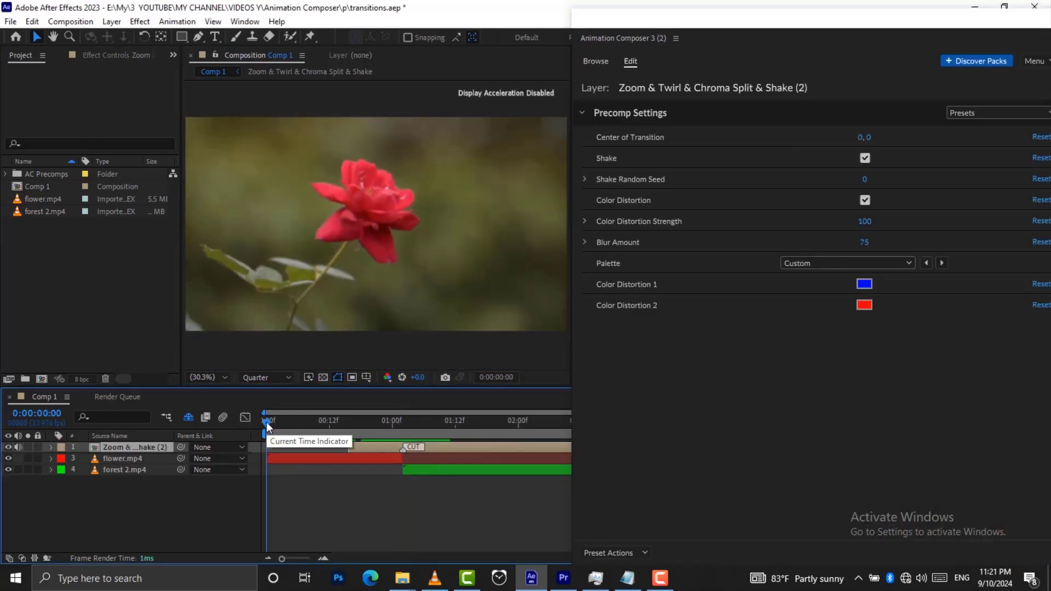
{"action": "key", "text": "space"}
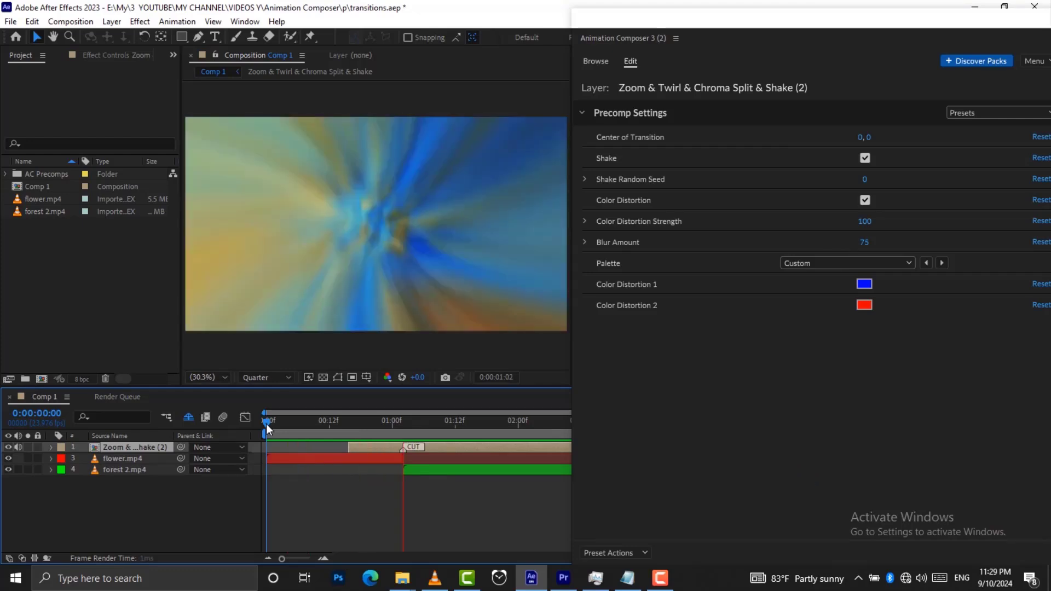
{"action": "key", "text": "space"}
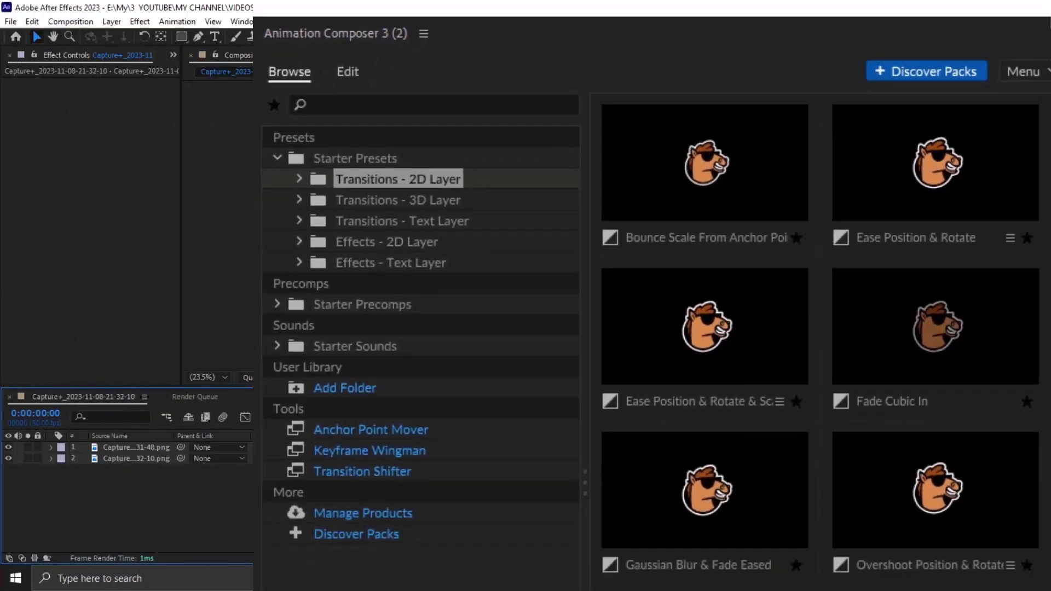
- Scrub and play through the image composition, then return to the first frame
{"action": "mouse_move", "coordinate": [267, 424]}
{"action": "left_mouse_down"}
{"action": "mouse_move", "coordinate": [394, 425]}
{"action": "mouse_move", "coordinate": [303, 432]}
{"action": "left_mouse_up"}
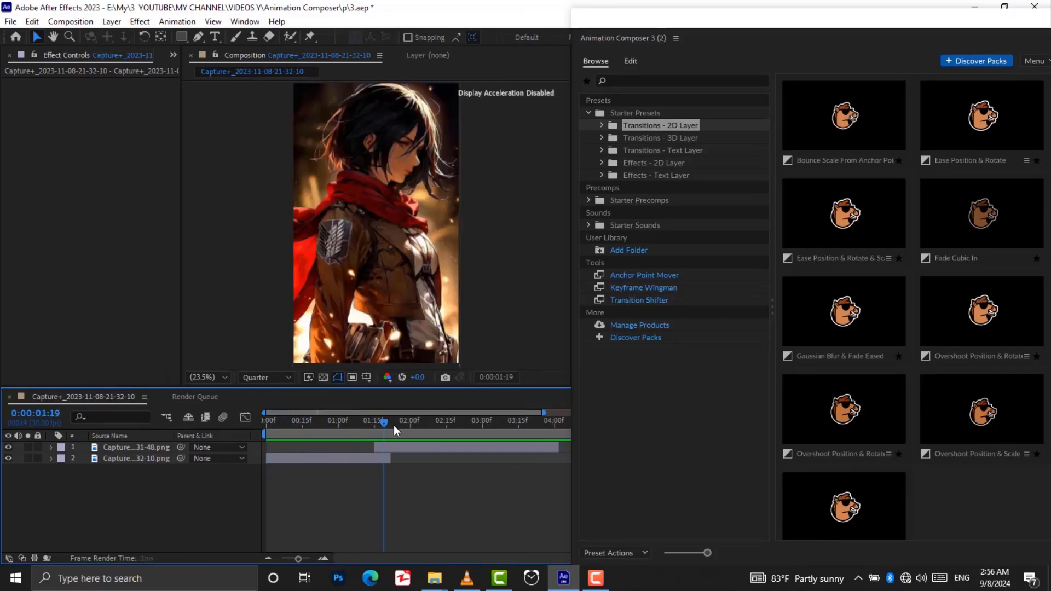
{"action": "key", "text": "space"}
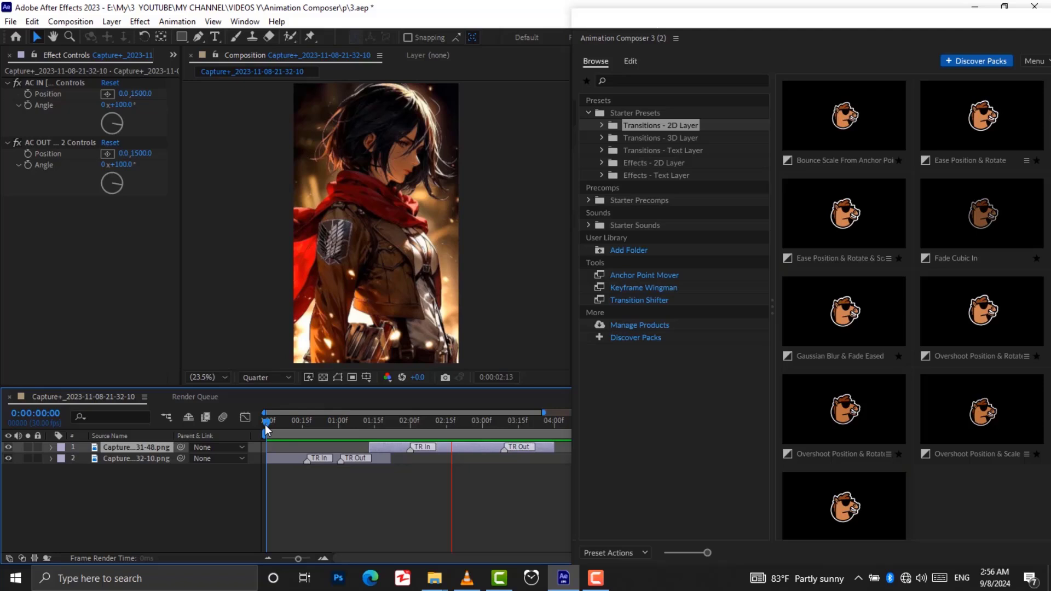
{"action": "left_click", "coordinate": [265, 428]}
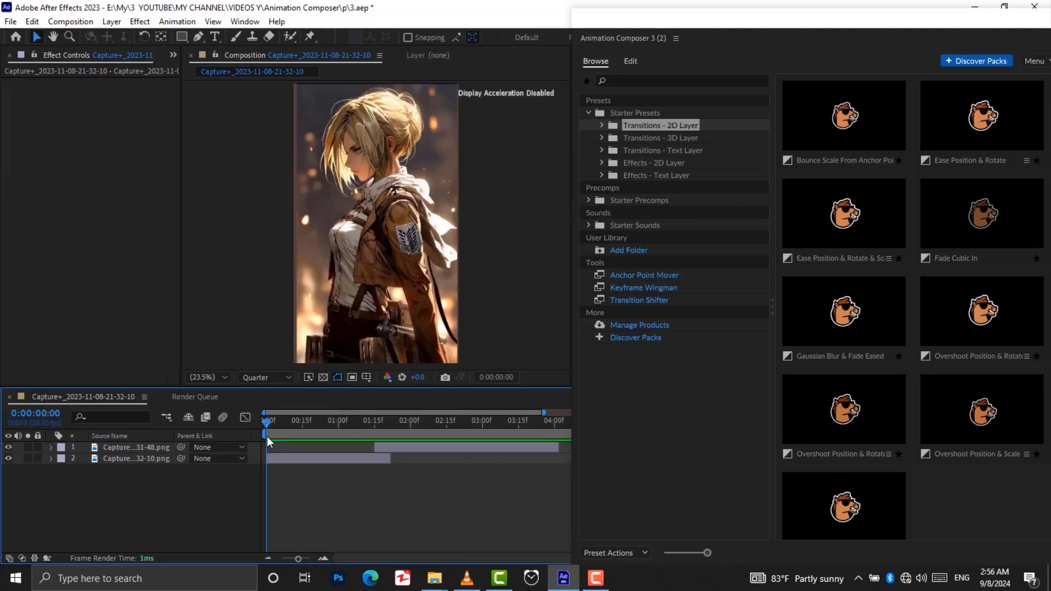
- Select image layer 2, preview Bounce Scale, and open the Ease Position & Rotate variants
{"action": "left_click", "coordinate": [315, 458]}
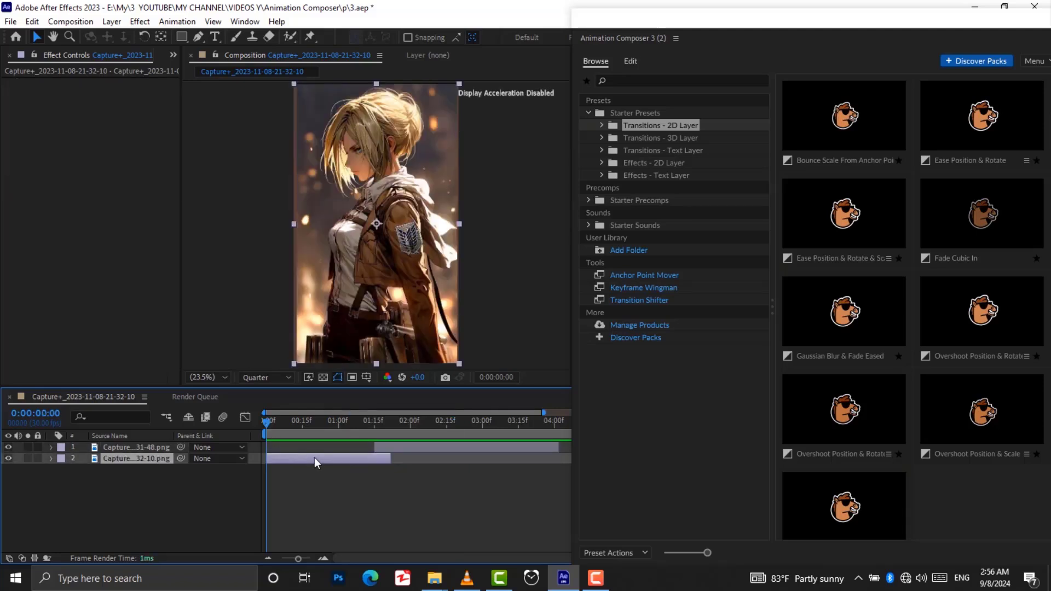
{"action": "left_click", "coordinate": [844, 119]}
{"action": "left_click", "coordinate": [959, 125]}
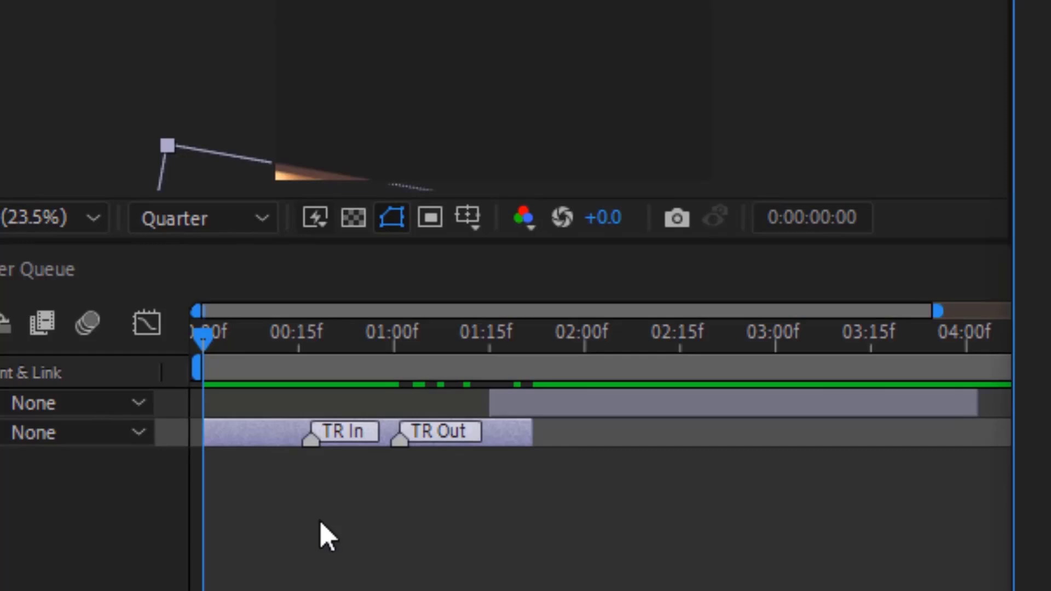
- Shift the top image later in time and scrub and preview the first transition
{"action": "mouse_move", "coordinate": [242, 491]}
{"action": "left_mouse_down"}
{"action": "mouse_move", "coordinate": [288, 496]}
{"action": "mouse_move", "coordinate": [241, 513]}
{"action": "mouse_move", "coordinate": [357, 483]}
{"action": "left_mouse_up"}
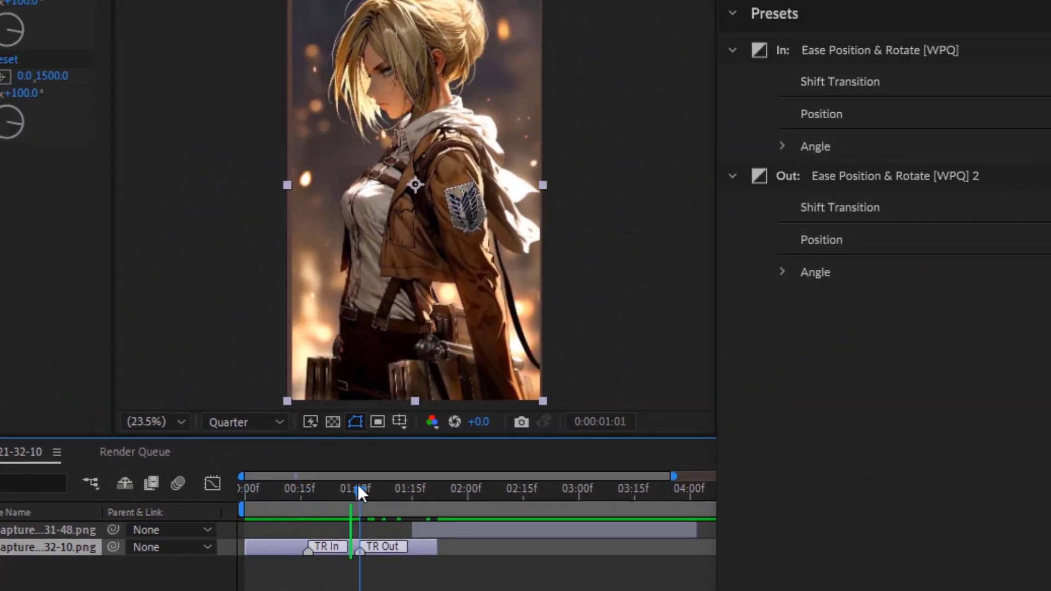
{"action": "left_click_drag", "start_coordinate": [380, 530], "coordinate": [463, 530]}
{"action": "left_click", "coordinate": [377, 488]}
{"action": "mouse_move", "coordinate": [377, 488]}
{"action": "left_mouse_down"}
{"action": "mouse_move", "coordinate": [429, 483]}
{"action": "mouse_move", "coordinate": [293, 497]}
{"action": "mouse_move", "coordinate": [244, 488]}
{"action": "left_mouse_up"}
{"action": "key", "text": "space"}
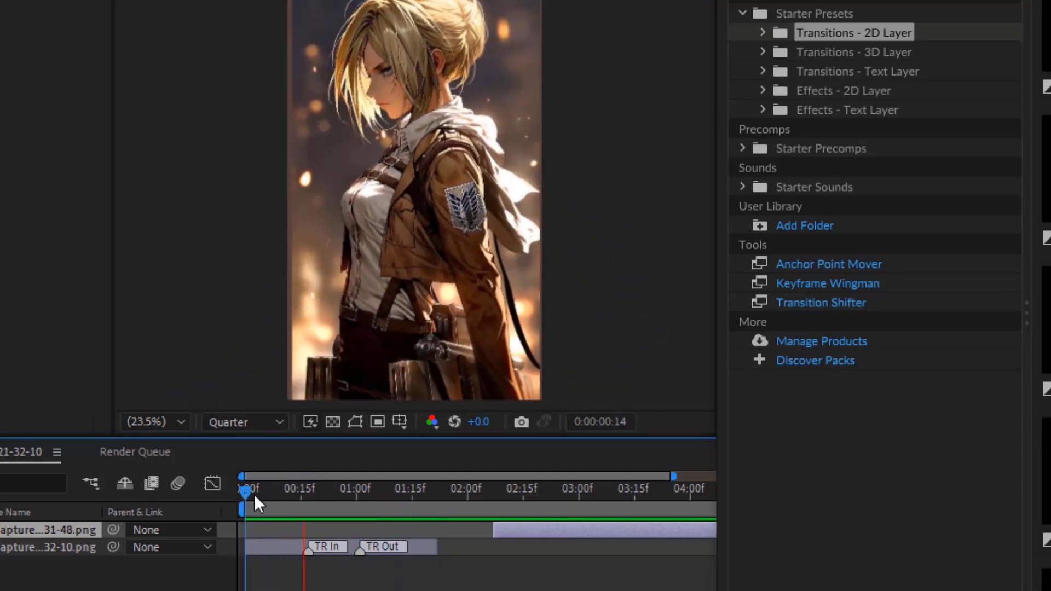
- Slide the top image so its start overlaps the first image's exit around 01:03
{"action": "left_click", "coordinate": [369, 511]}
{"action": "left_click_drag", "start_coordinate": [369, 512], "coordinate": [416, 505]}
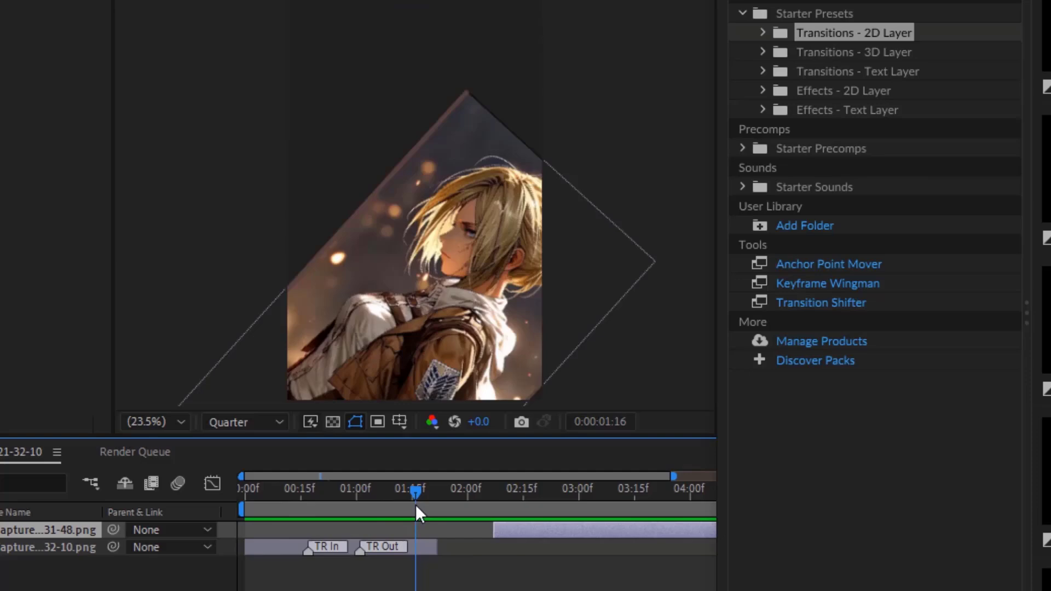
{"action": "left_click_drag", "start_coordinate": [515, 530], "coordinate": [425, 532]}
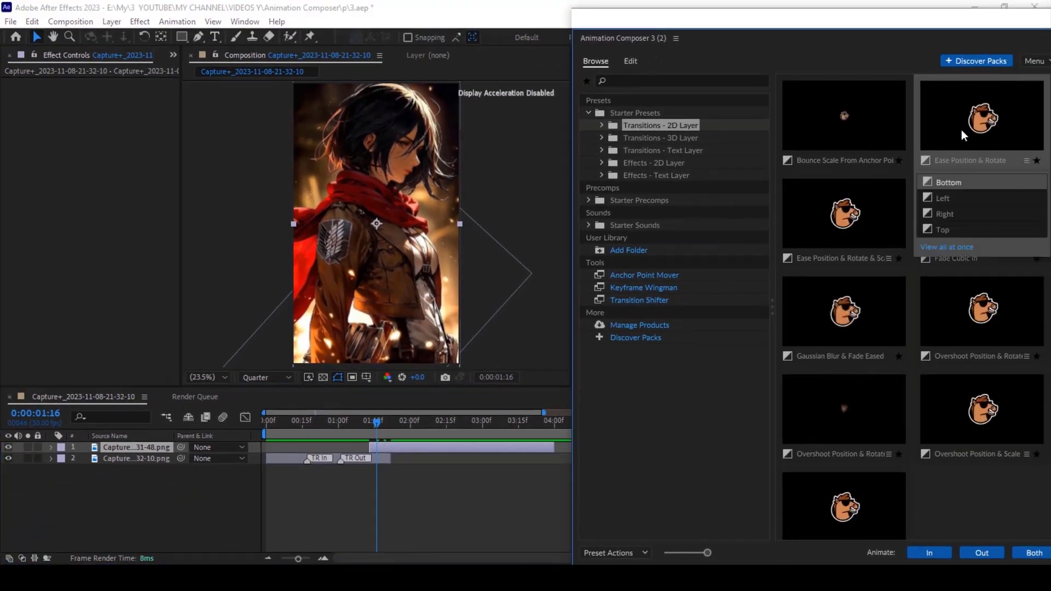
- Apply Ease Position & Rotate to the top image, then preview both transitions
{"action": "left_click", "coordinate": [961, 129]}
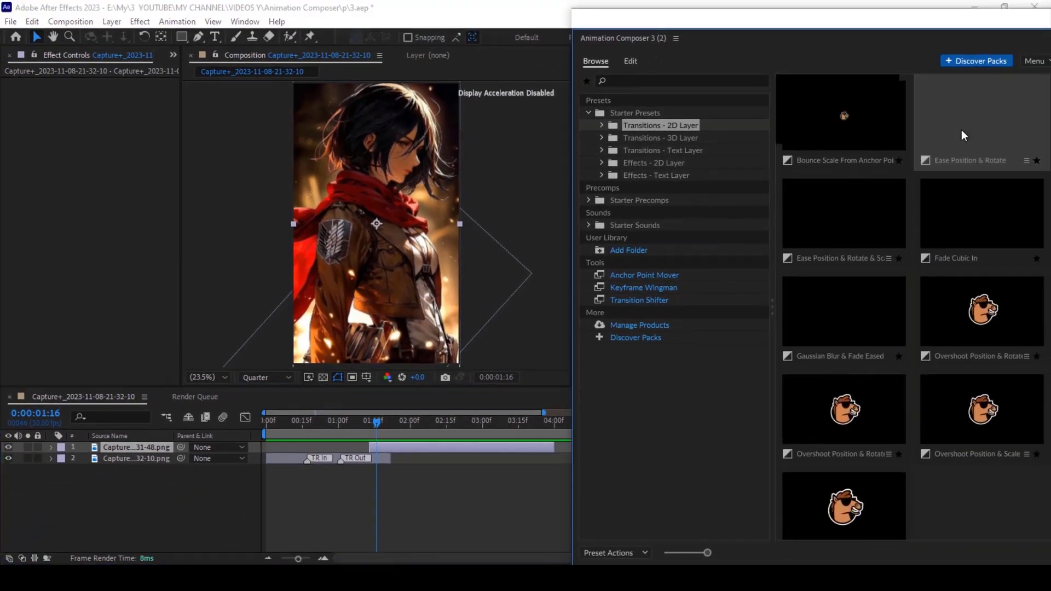
{"action": "left_click", "coordinate": [271, 428]}
{"action": "left_click_drag", "start_coordinate": [267, 433], "coordinate": [316, 425]}
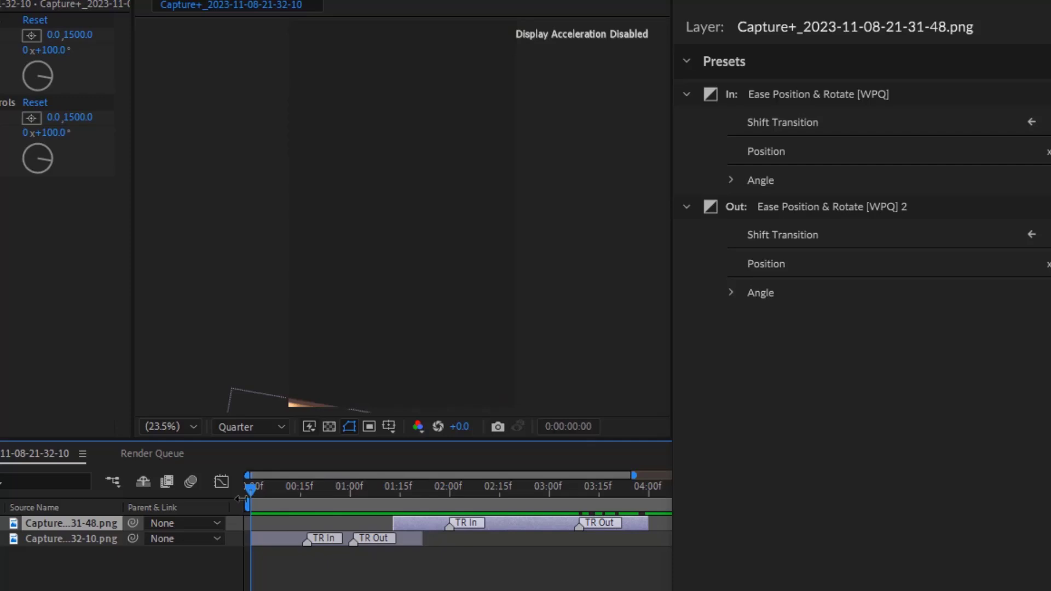
{"action": "key", "text": "space"}
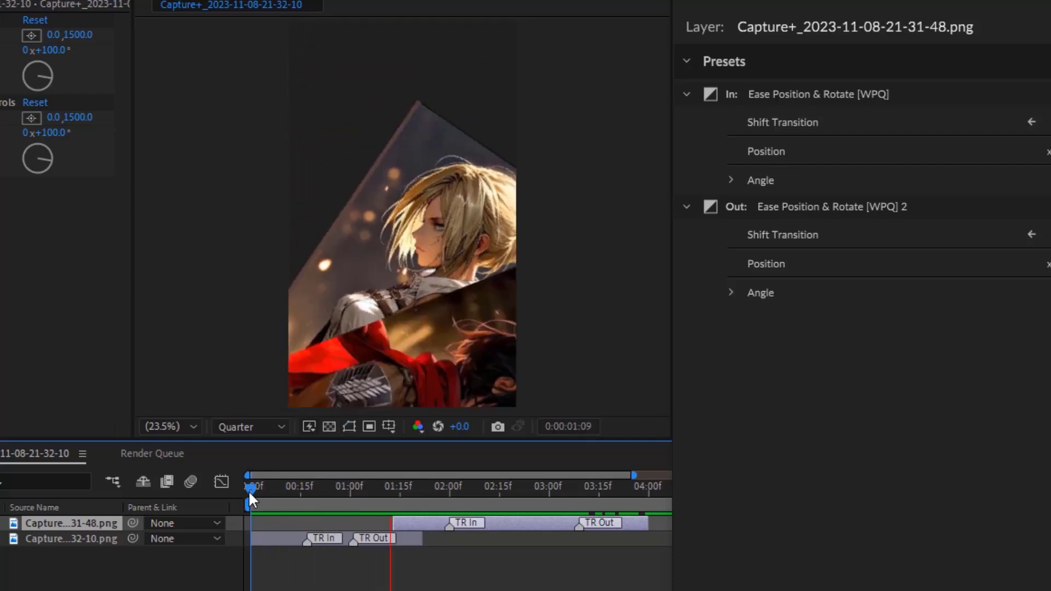
{"action": "key", "text": "space"}
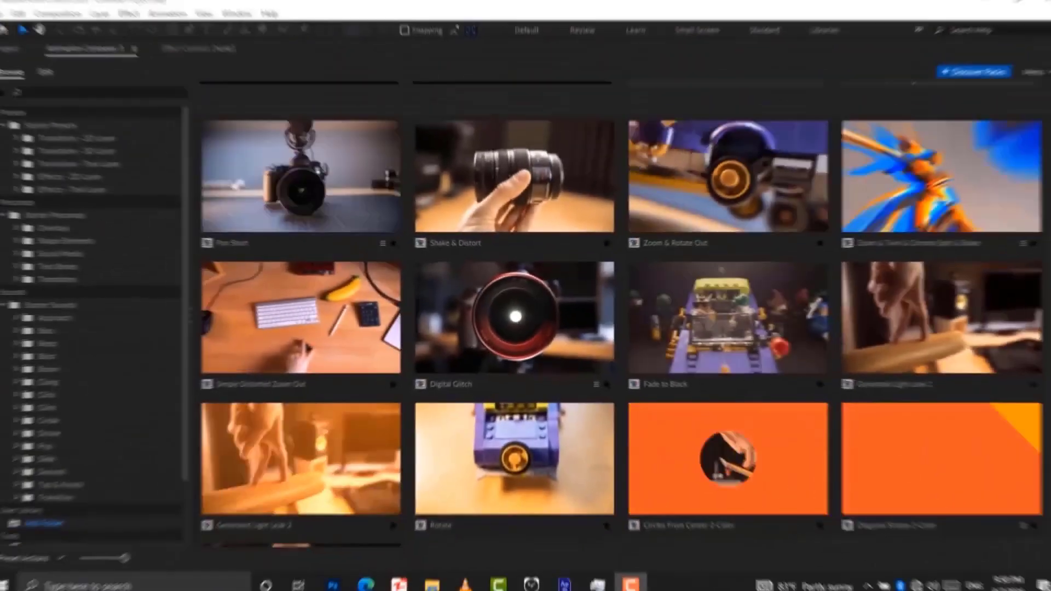
{"action": "scroll", "coordinate": [616, 328], "scroll_direction": "up", "scroll_amount": 2}
{"action": "scroll", "coordinate": [616, 329], "scroll_direction": "up", "scroll_amount": 2}
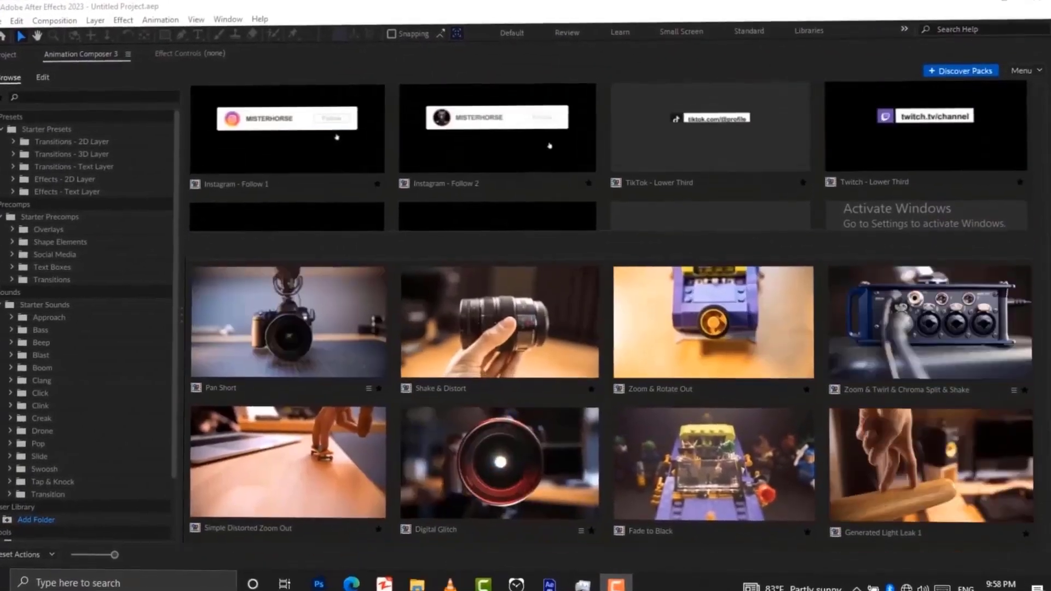
{"action": "scroll", "coordinate": [608, 328], "scroll_direction": "up", "scroll_amount": 2}
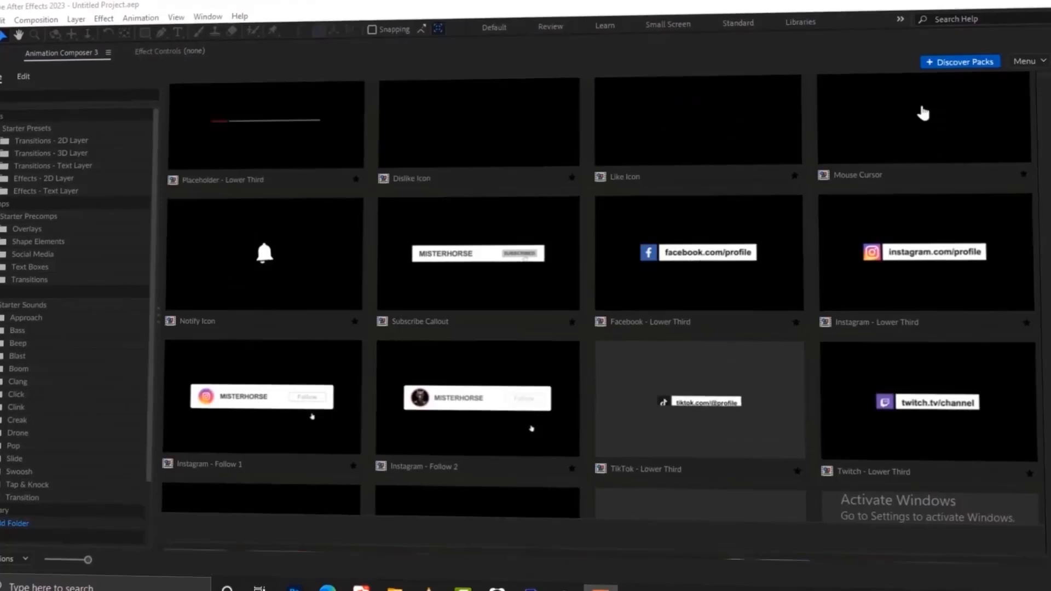
{"action": "scroll", "coordinate": [600, 312], "scroll_direction": "up", "scroll_amount": 3}
{"action": "scroll", "coordinate": [599, 312], "scroll_direction": "up", "scroll_amount": 3}
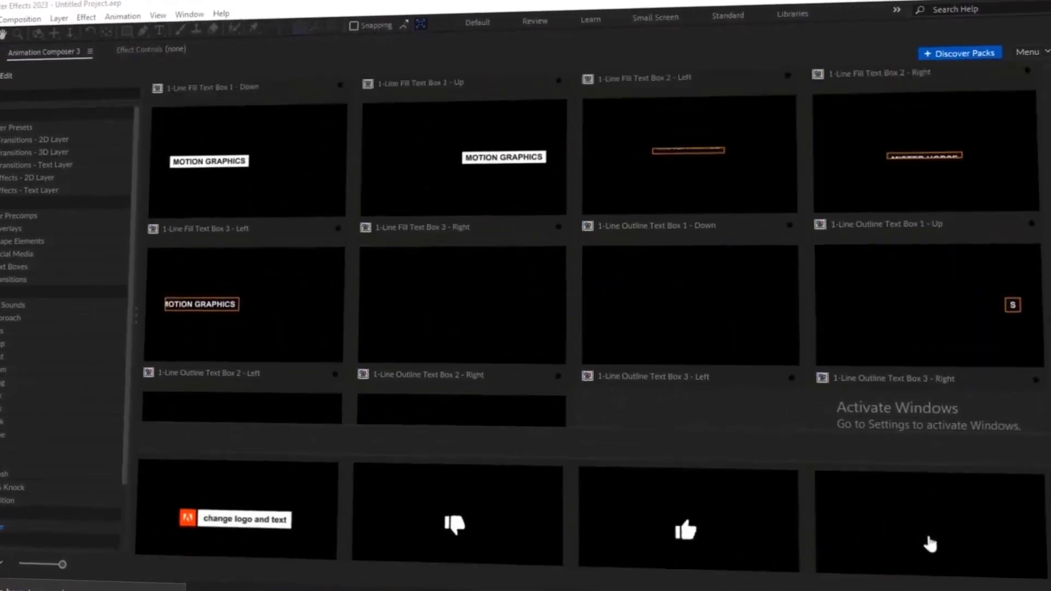
{"action": "scroll", "coordinate": [600, 313], "scroll_direction": "up", "scroll_amount": 3}
{"action": "scroll", "coordinate": [600, 312], "scroll_direction": "up", "scroll_amount": 2}
{"action": "scroll", "coordinate": [599, 313], "scroll_direction": "up", "scroll_amount": 2}
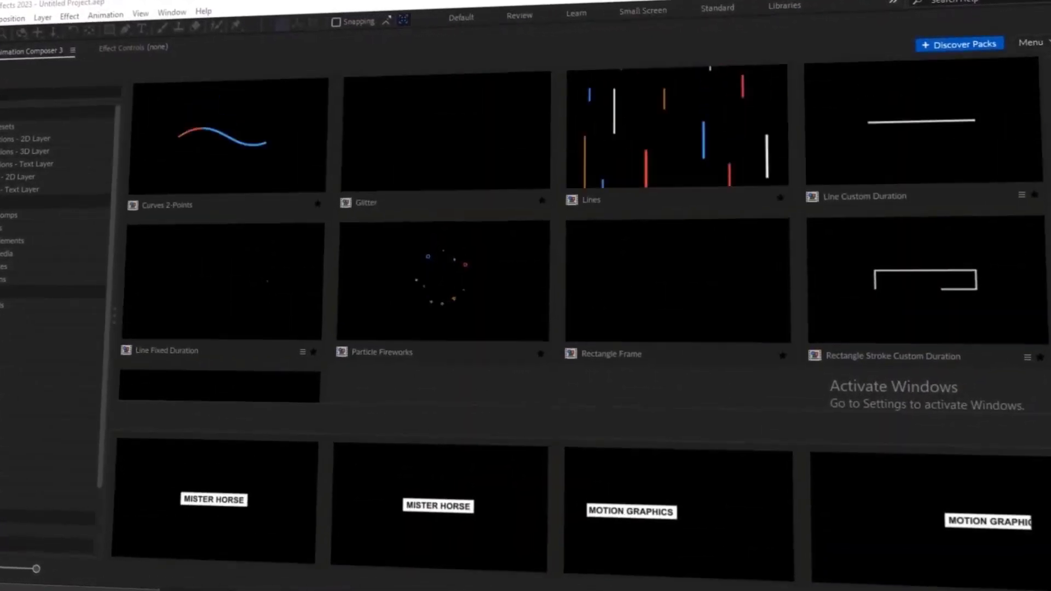
{"action": "scroll", "coordinate": [599, 312], "scroll_direction": "up", "scroll_amount": 2}
{"action": "scroll", "coordinate": [600, 312], "scroll_direction": "up", "scroll_amount": 2}
{"action": "scroll", "coordinate": [599, 312], "scroll_direction": "up", "scroll_amount": 2}
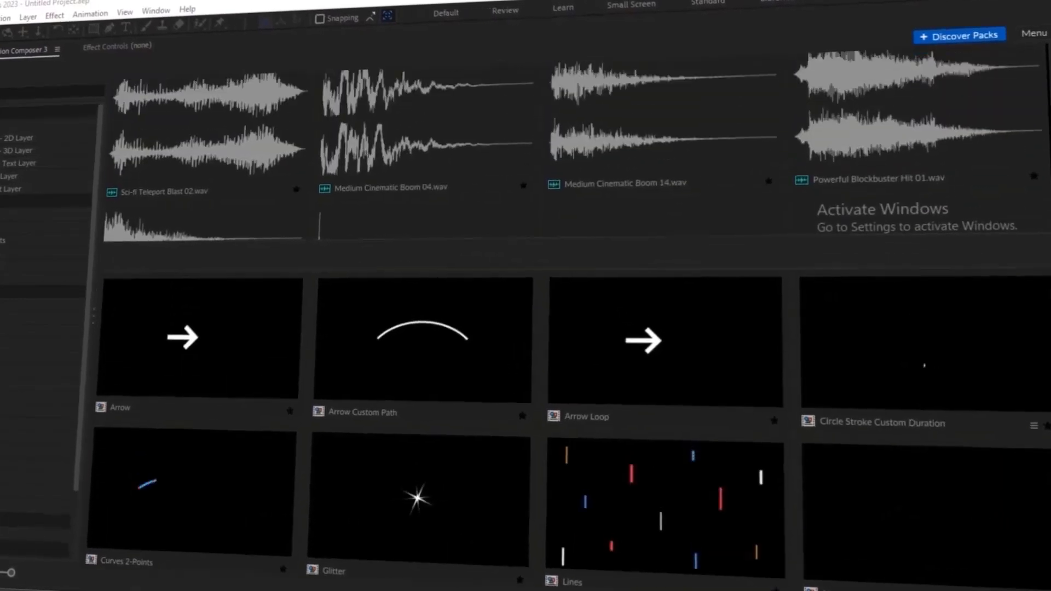
{"action": "scroll", "coordinate": [599, 312], "scroll_direction": "up", "scroll_amount": 2}
{"action": "scroll", "coordinate": [599, 312], "scroll_direction": "up", "scroll_amount": 2}
{"action": "scroll", "coordinate": [599, 312], "scroll_direction": "up", "scroll_amount": 2}
{"action": "scroll", "coordinate": [599, 312], "scroll_direction": "up", "scroll_amount": 1}
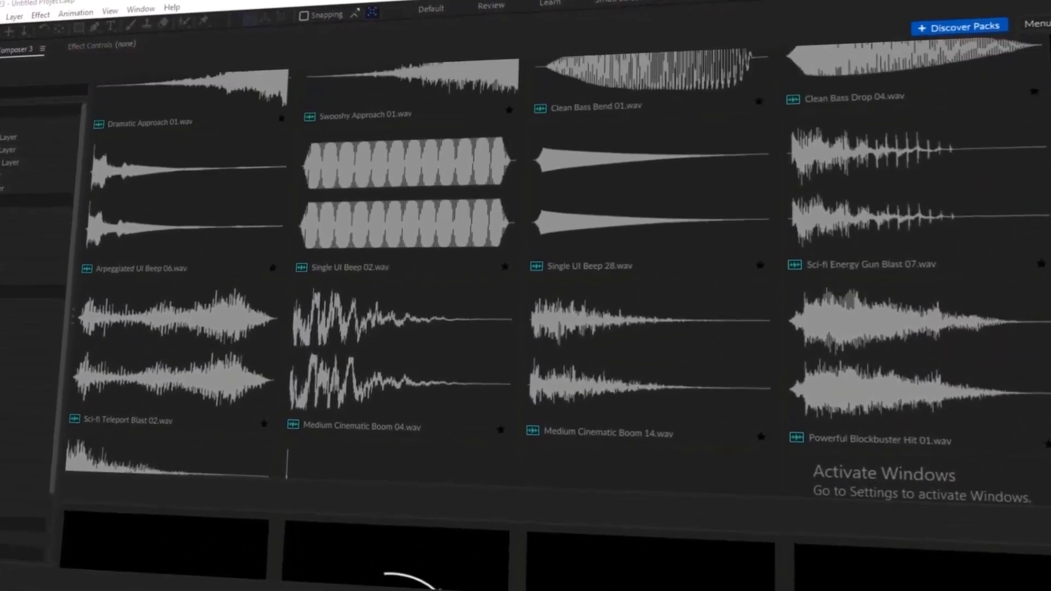
{"action": "scroll", "coordinate": [600, 312], "scroll_direction": "up", "scroll_amount": 1}
{"action": "scroll", "coordinate": [600, 312], "scroll_direction": "up", "scroll_amount": 1}
{"action": "scroll", "coordinate": [600, 312], "scroll_direction": "up", "scroll_amount": 1}
{"action": "scroll", "coordinate": [526, 312], "scroll_direction": "up", "scroll_amount": 1}
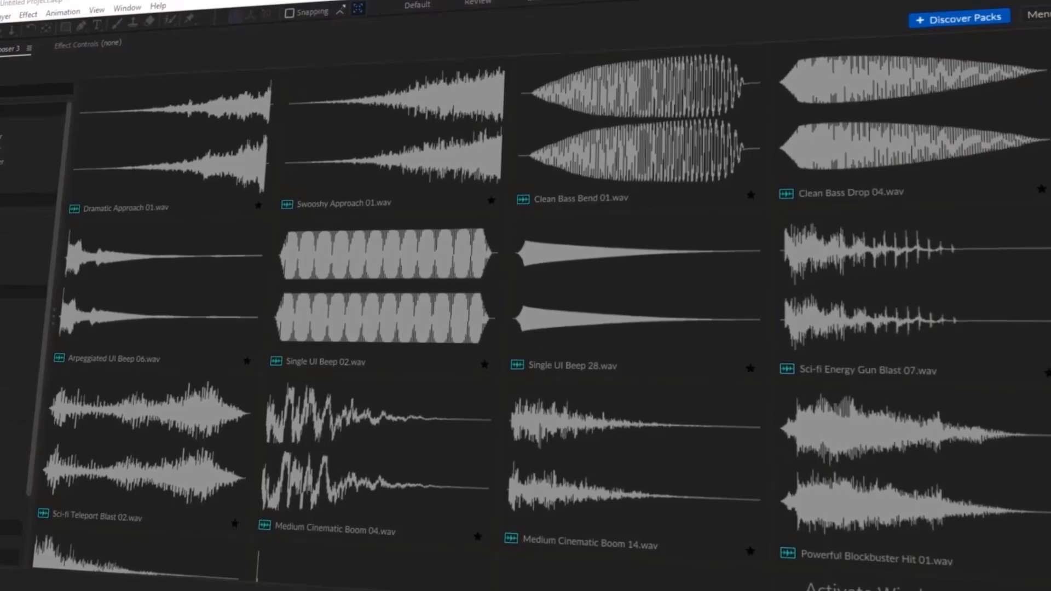